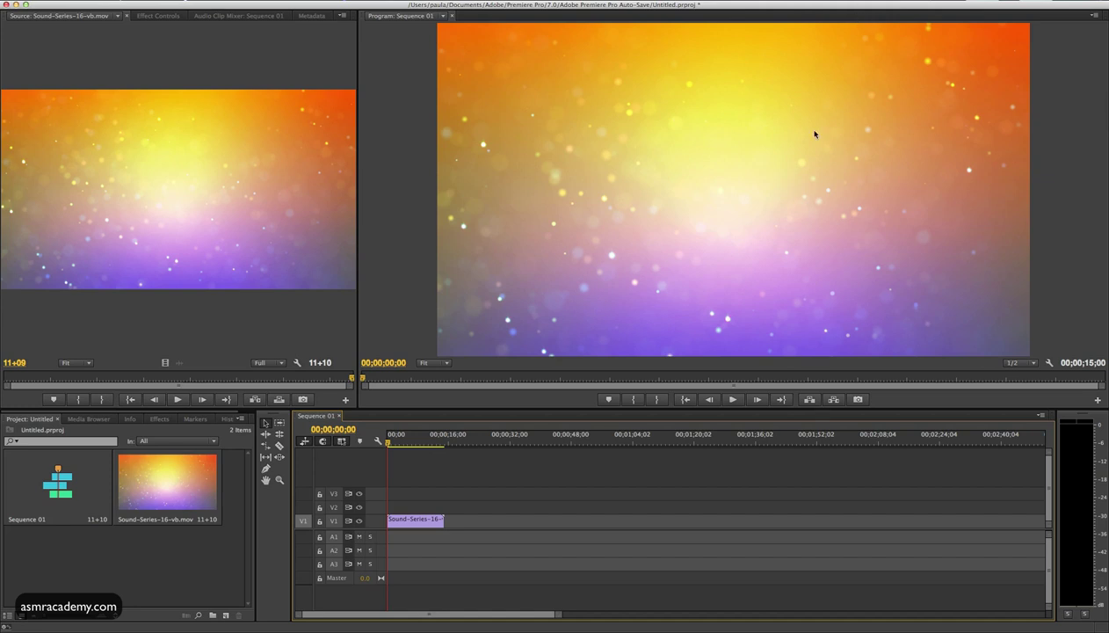
- Copy the bokeh clip and paste a second copy right after the first
{"action": "mouse_move", "coordinate": [389, 444]}
{"action": "left_mouse_down"}
{"action": "mouse_move", "coordinate": [444, 450]}
{"action": "mouse_move", "coordinate": [389, 447]}
{"action": "mouse_move", "coordinate": [441, 450]}
{"action": "mouse_move", "coordinate": [398, 451]}
{"action": "left_mouse_up"}
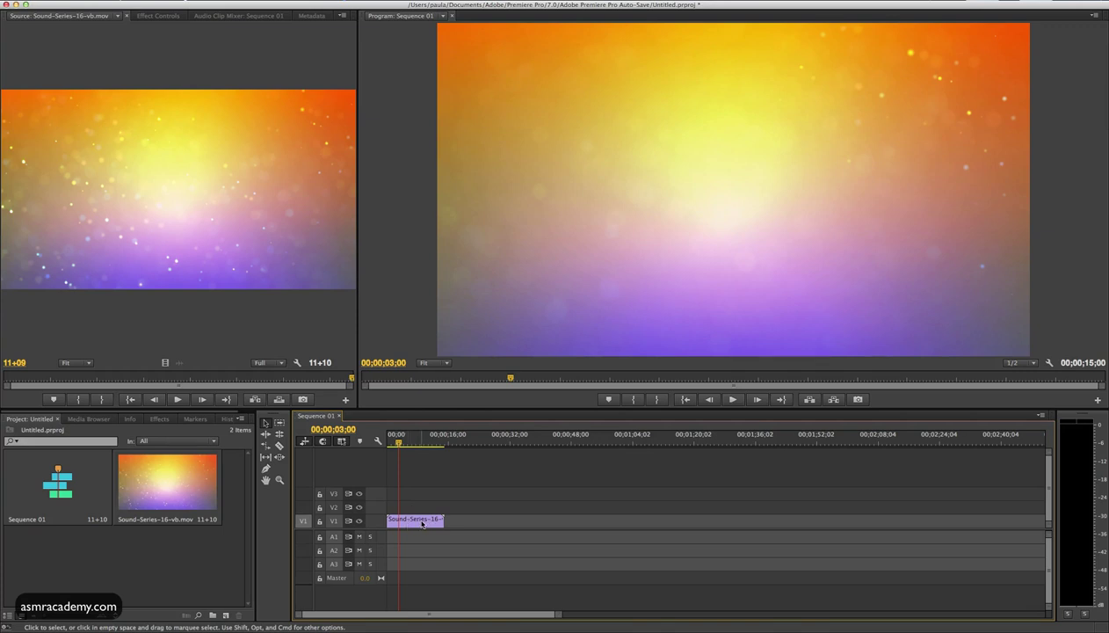
{"action": "right_click", "coordinate": [422, 524]}
{"action": "left_click", "coordinate": [427, 524]}
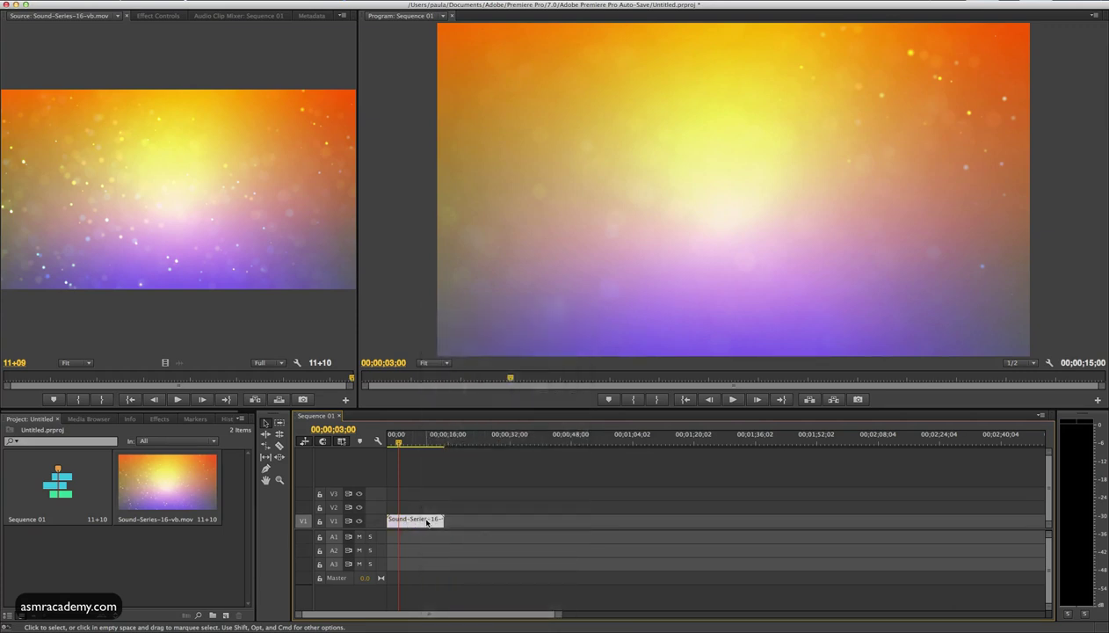
{"action": "right_click", "coordinate": [415, 521]}
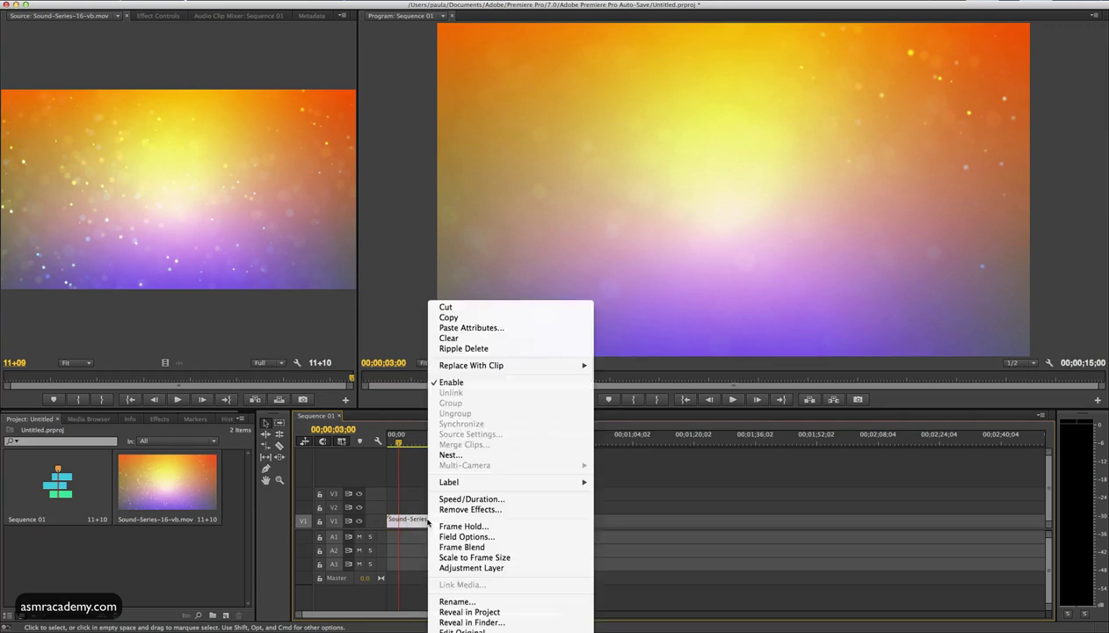
{"action": "left_click", "coordinate": [447, 318]}
{"action": "left_click", "coordinate": [781, 399]}
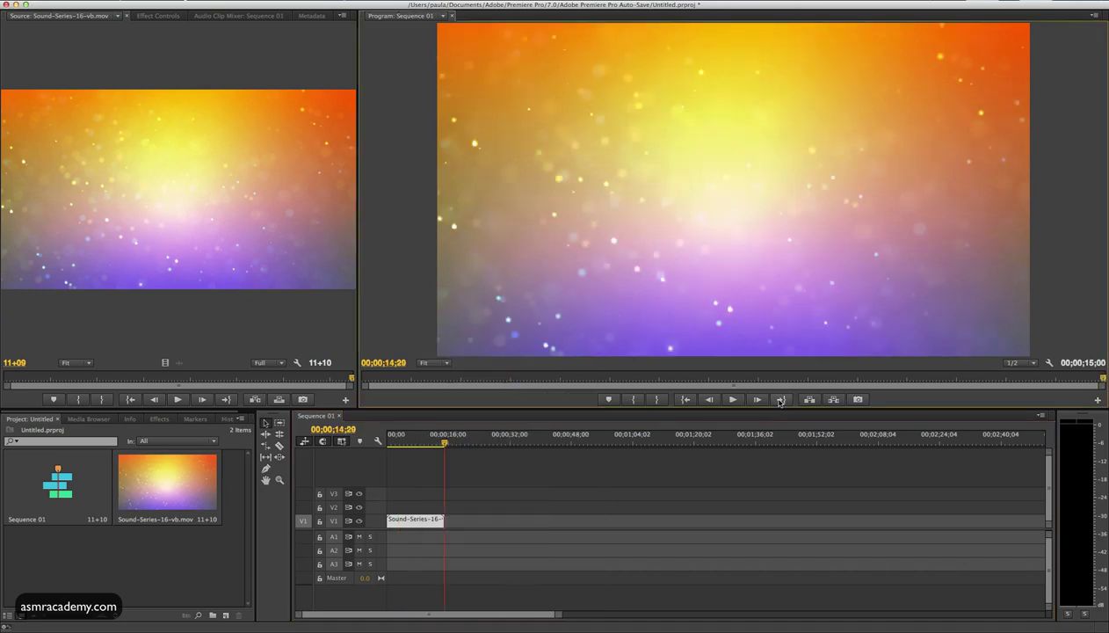
{"action": "key", "text": "super+a"}
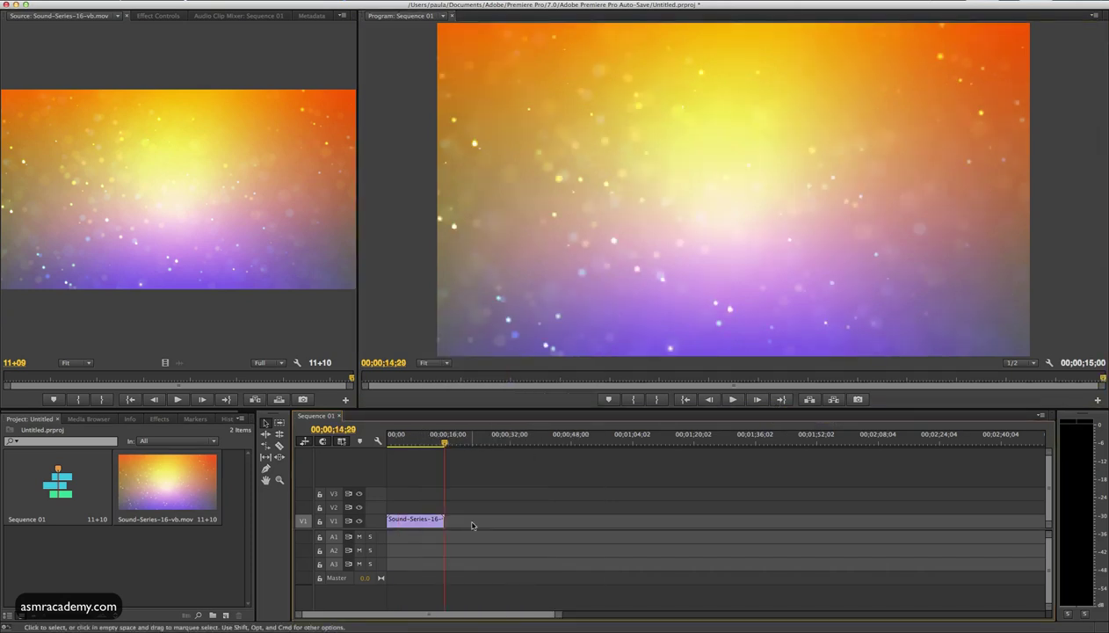
{"action": "key", "text": "super+v"}
- Scrub and play back across the join between the two bokeh clips
{"action": "left_click", "coordinate": [416, 440]}
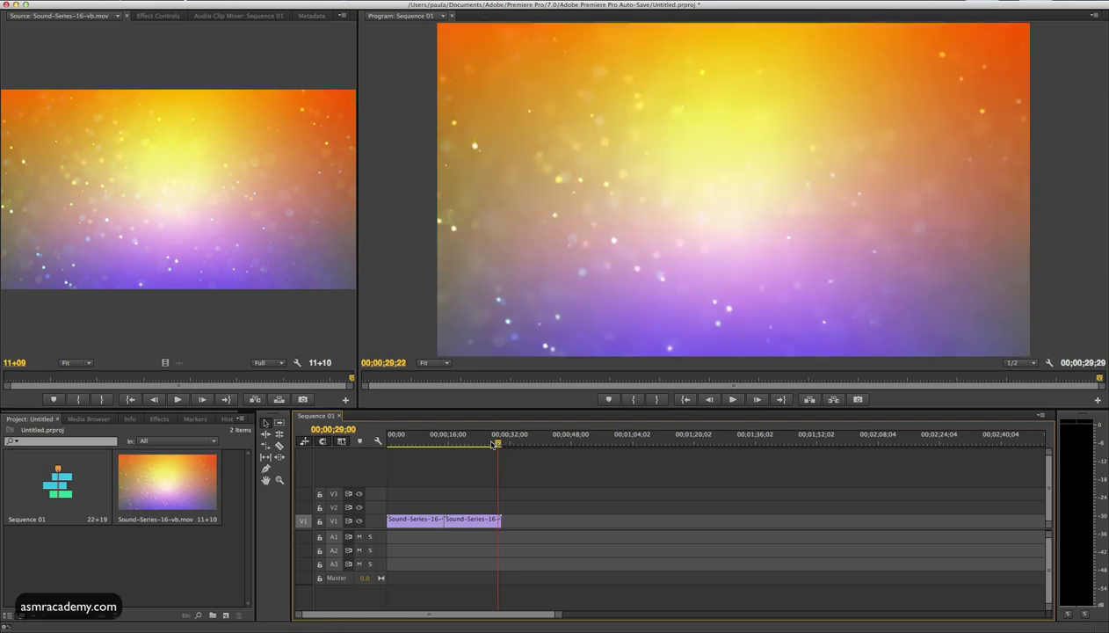
{"action": "left_click", "coordinate": [415, 441]}
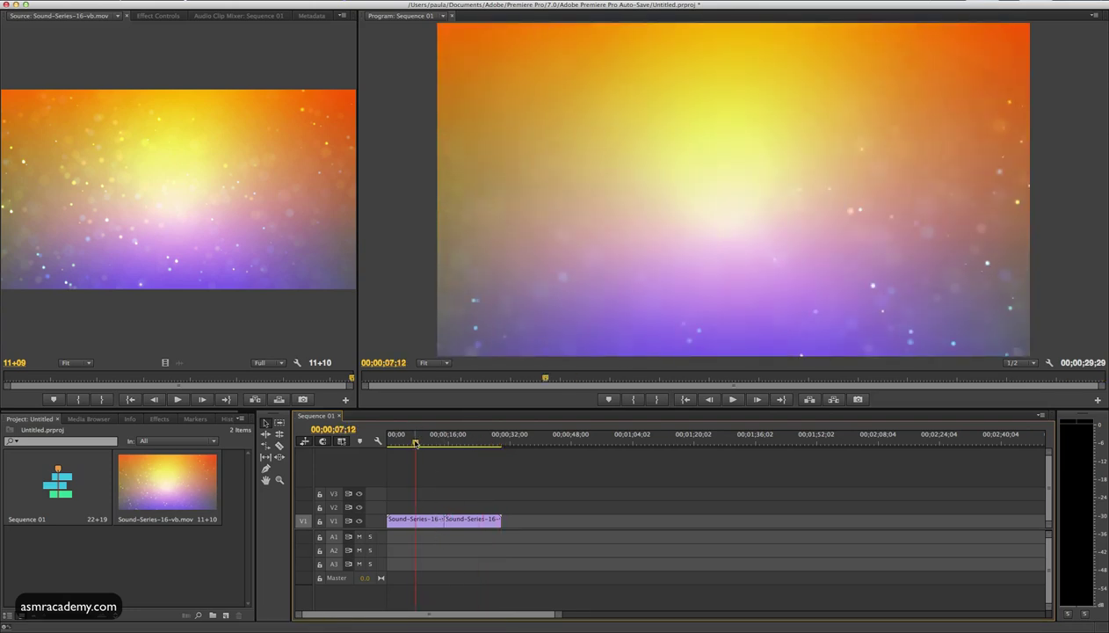
{"action": "left_click_drag", "start_coordinate": [416, 441], "coordinate": [440, 442]}
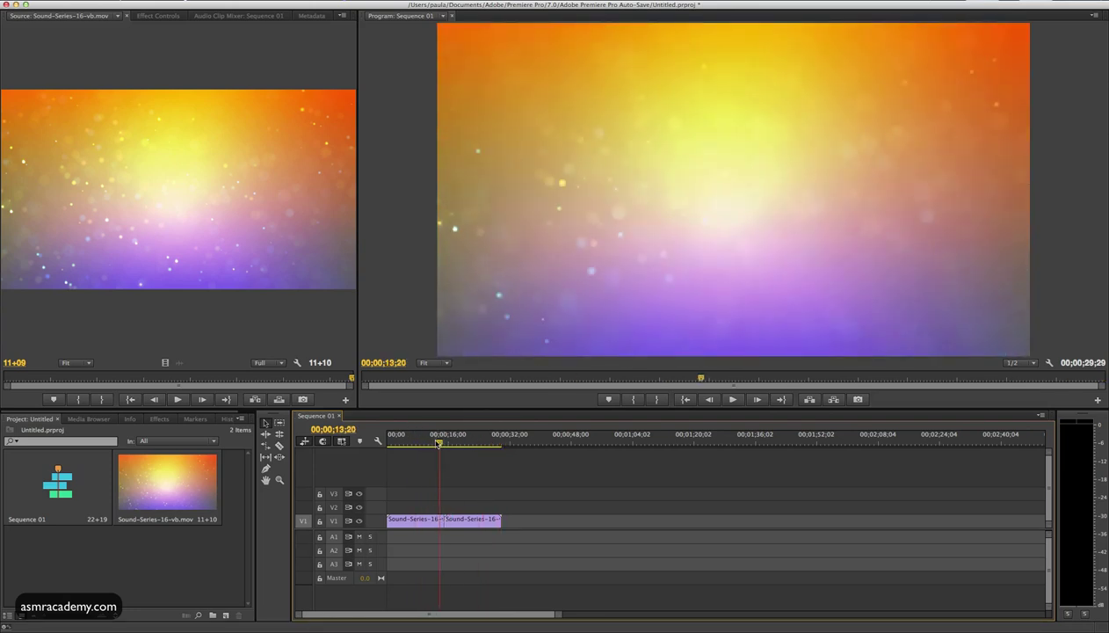
{"action": "key", "text": "space"}
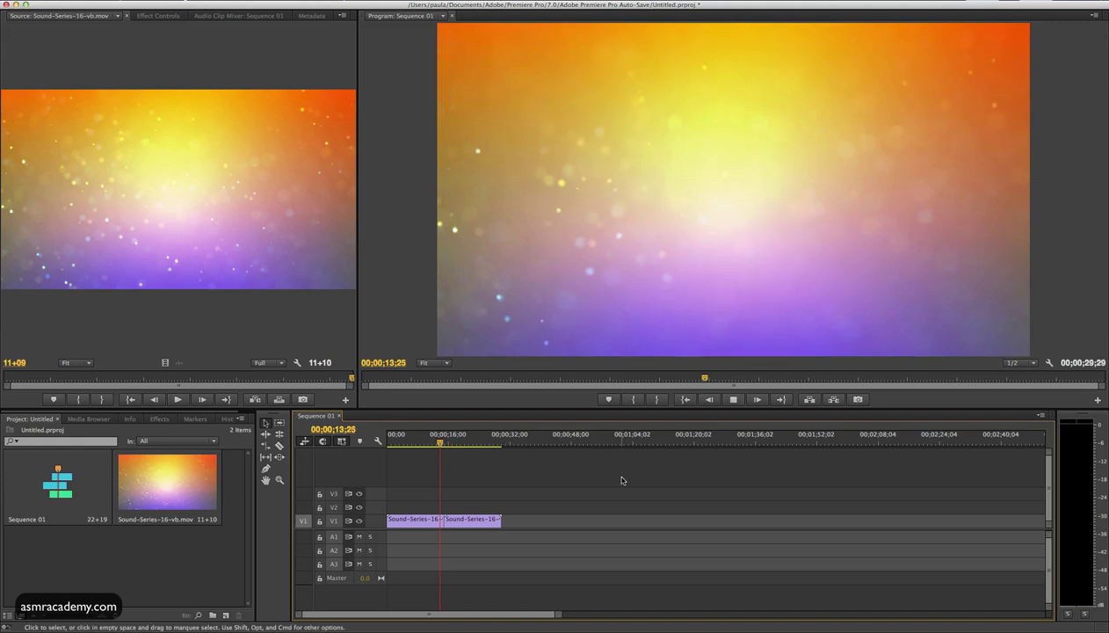
{"action": "key", "text": "space"}
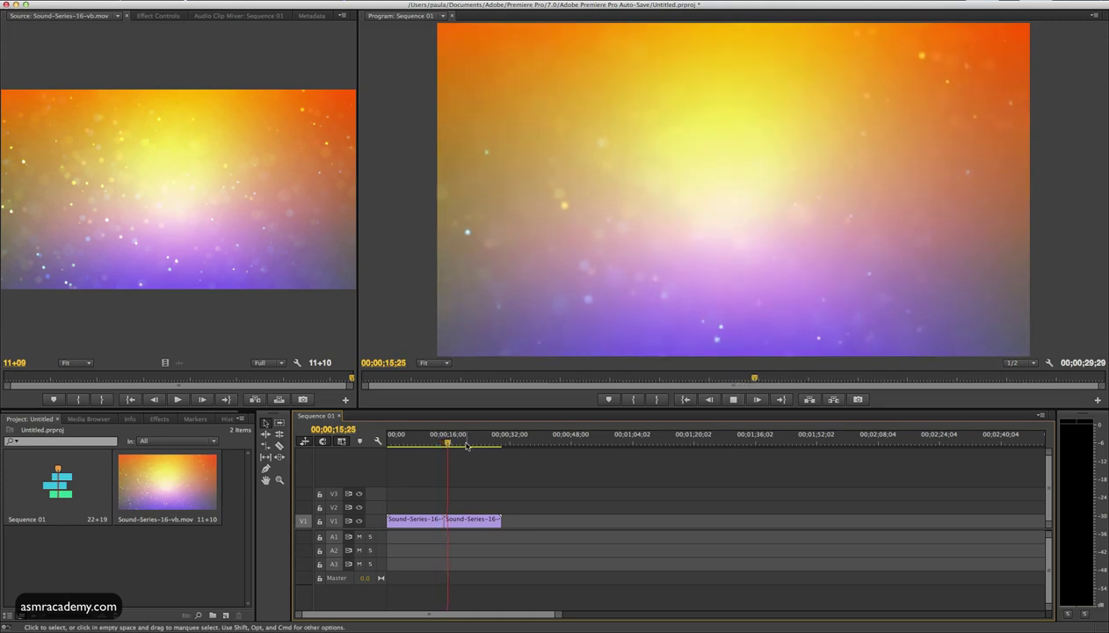
{"action": "left_click", "coordinate": [440, 444]}
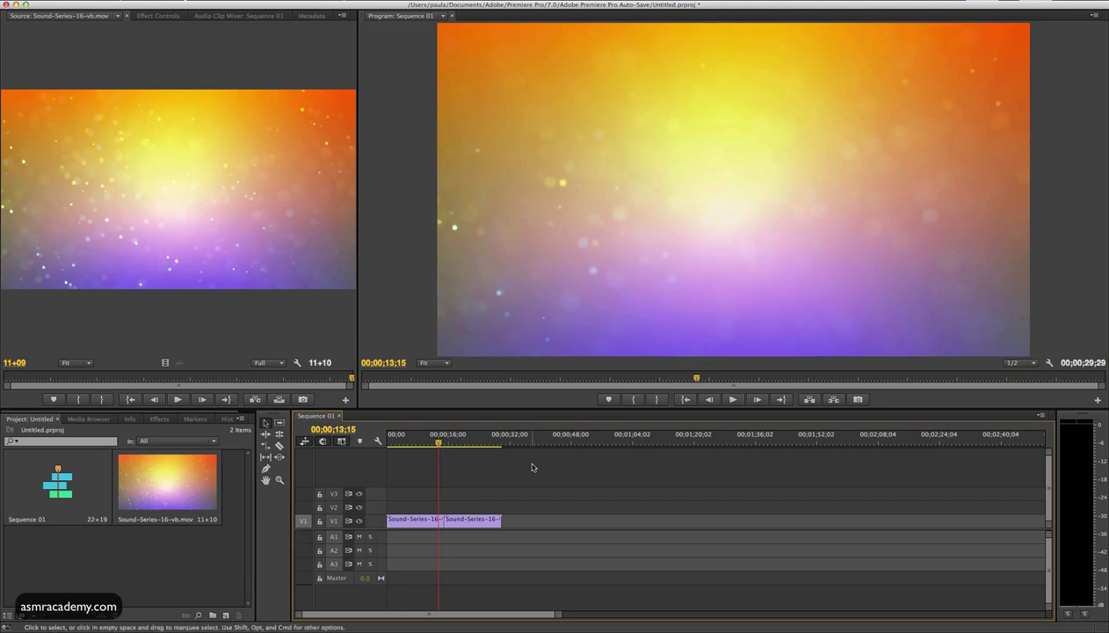
{"action": "key", "text": "space"}
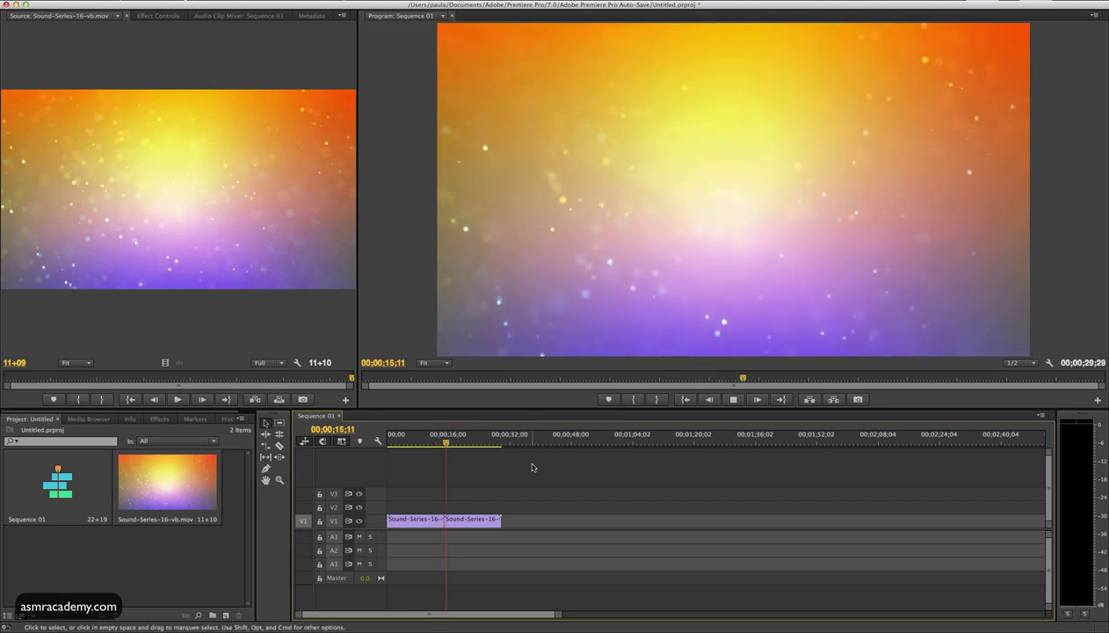
{"action": "left_click_drag", "start_coordinate": [449, 444], "coordinate": [431, 443]}
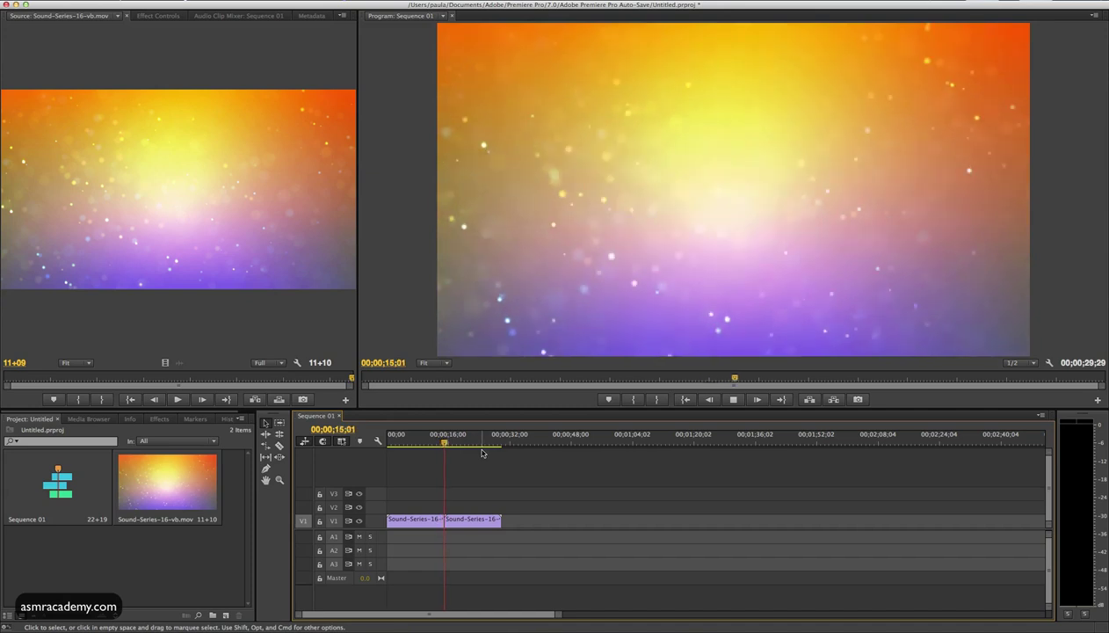
{"action": "left_click_drag", "start_coordinate": [448, 444], "coordinate": [436, 443]}
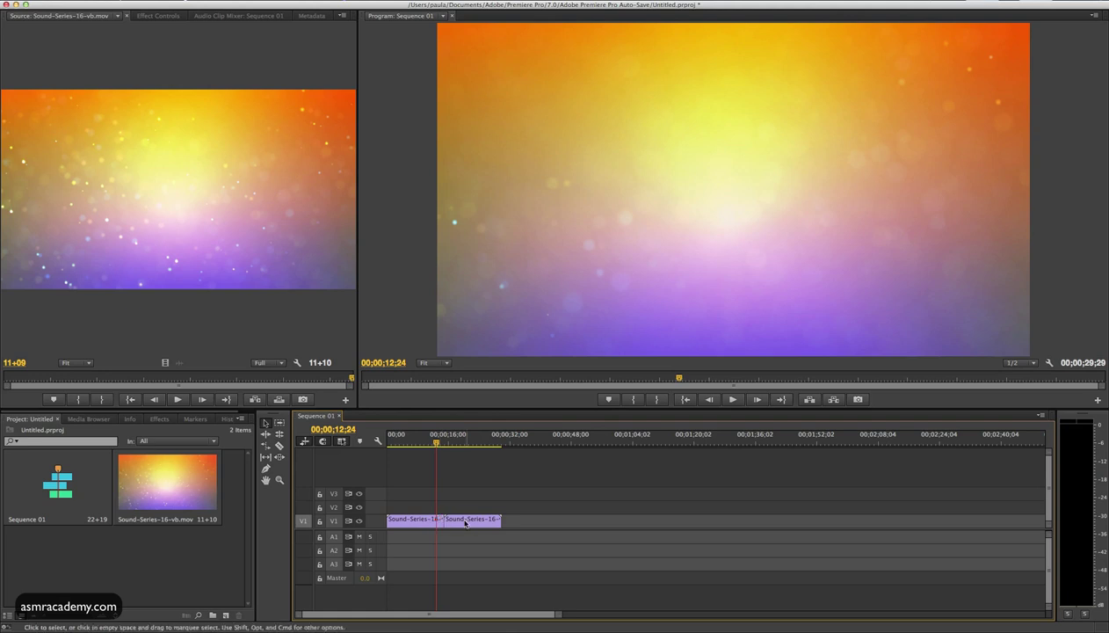
- Delete the pasted second copy of the bokeh clip
{"action": "key", "text": "Home"}
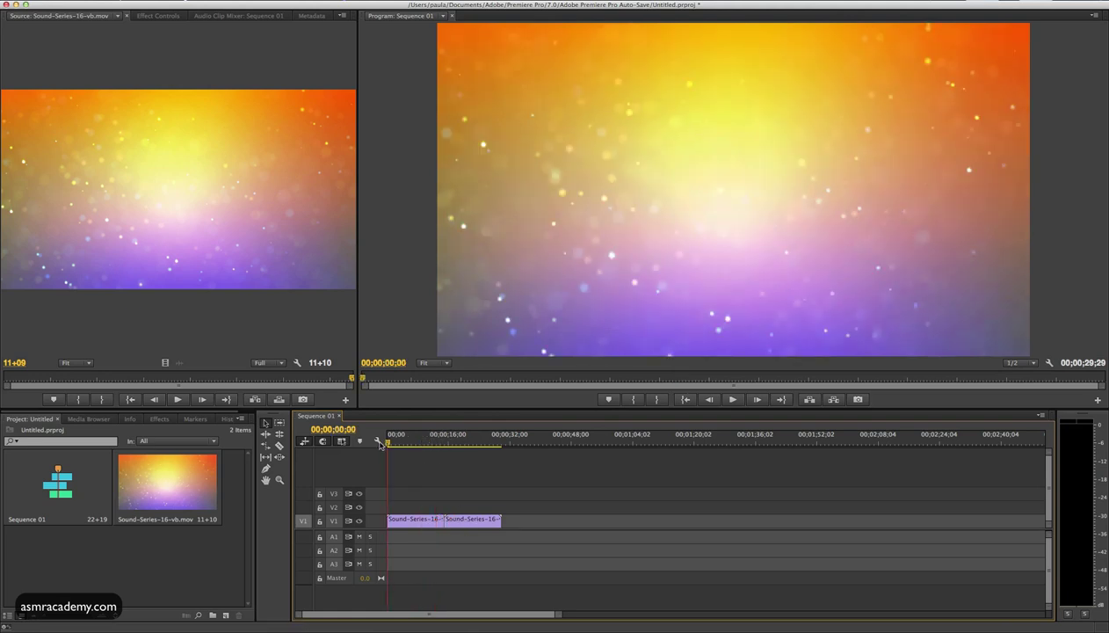
{"action": "left_click", "coordinate": [473, 521]}
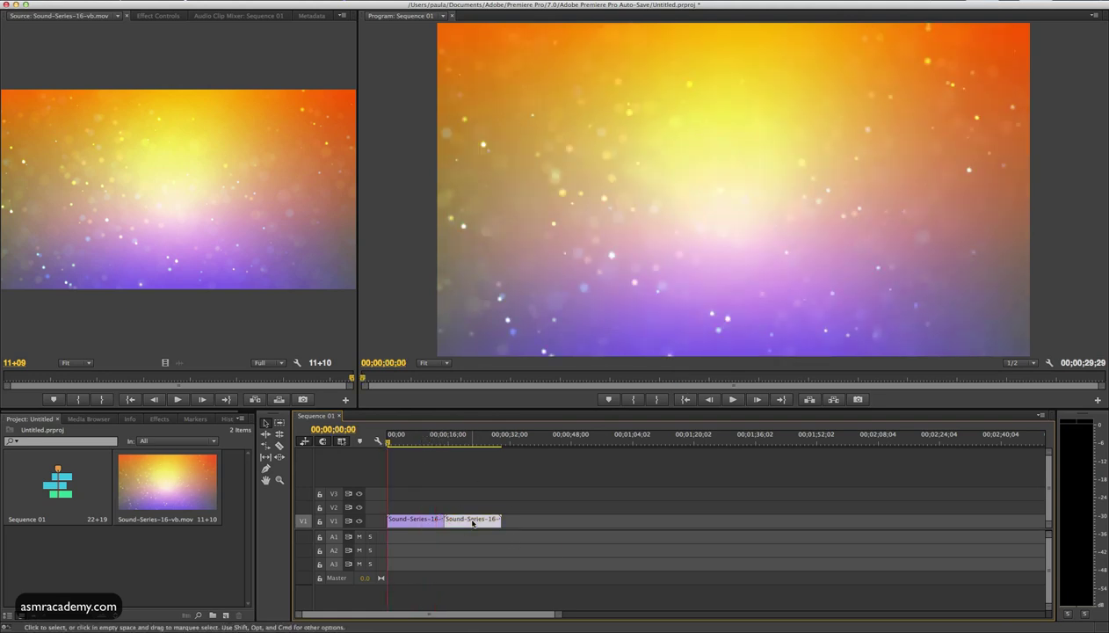
{"action": "key", "text": "Delete"}
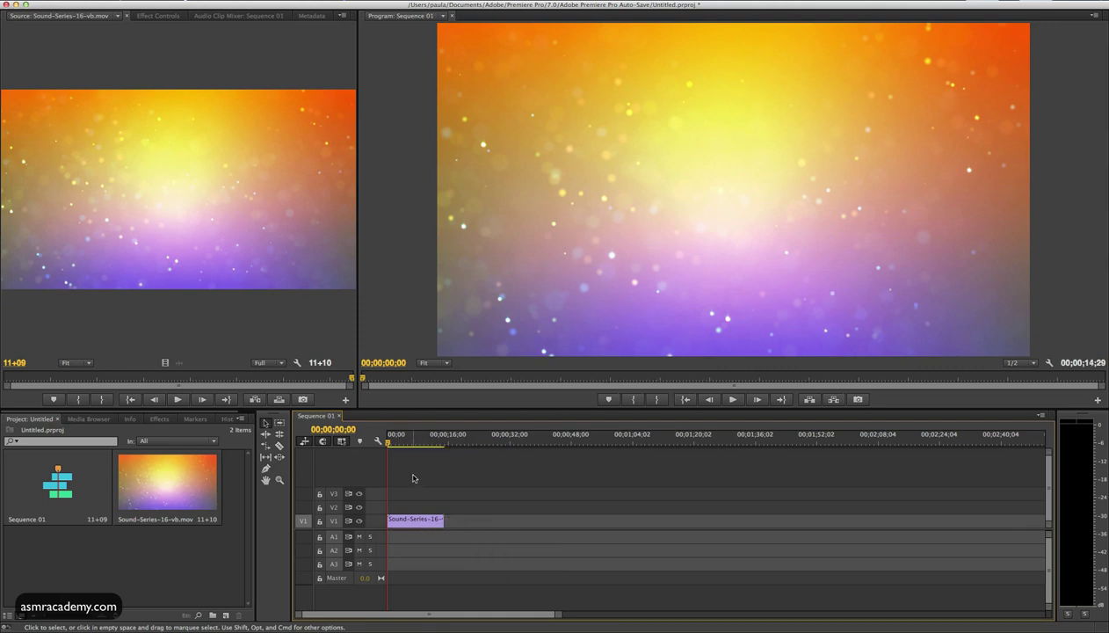
- Zoom in and cut the bokeh clip in two with the Razor tool near its middle
{"action": "key", "text": "equal"}
{"action": "key", "text": "equal"}
{"action": "key", "text": "equal"}
{"action": "key", "text": "equal"}
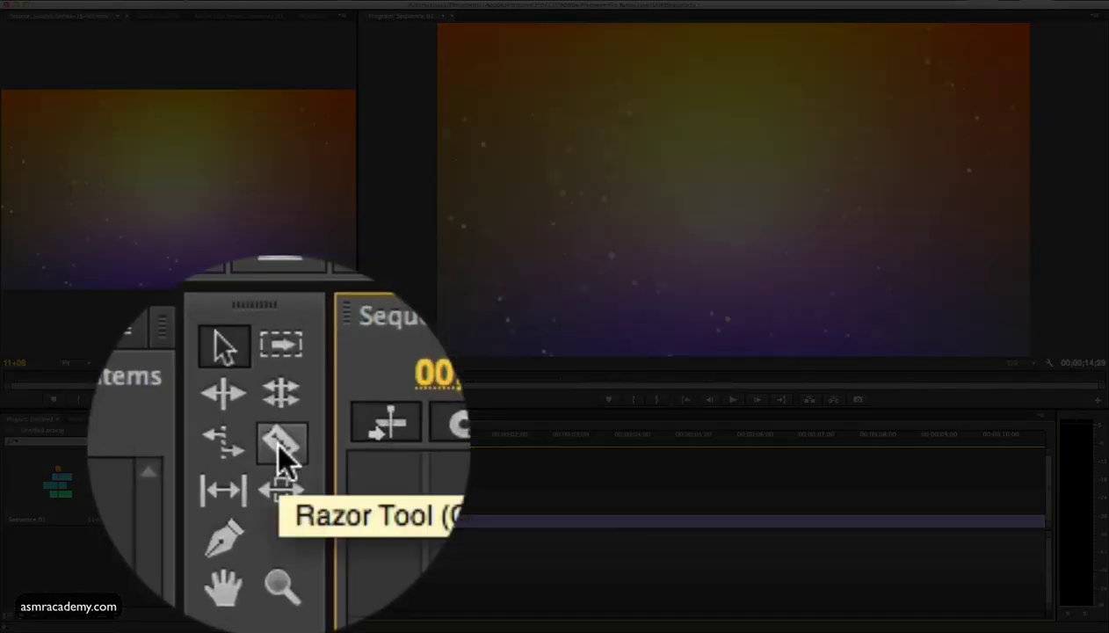
{"action": "left_click", "coordinate": [280, 446]}
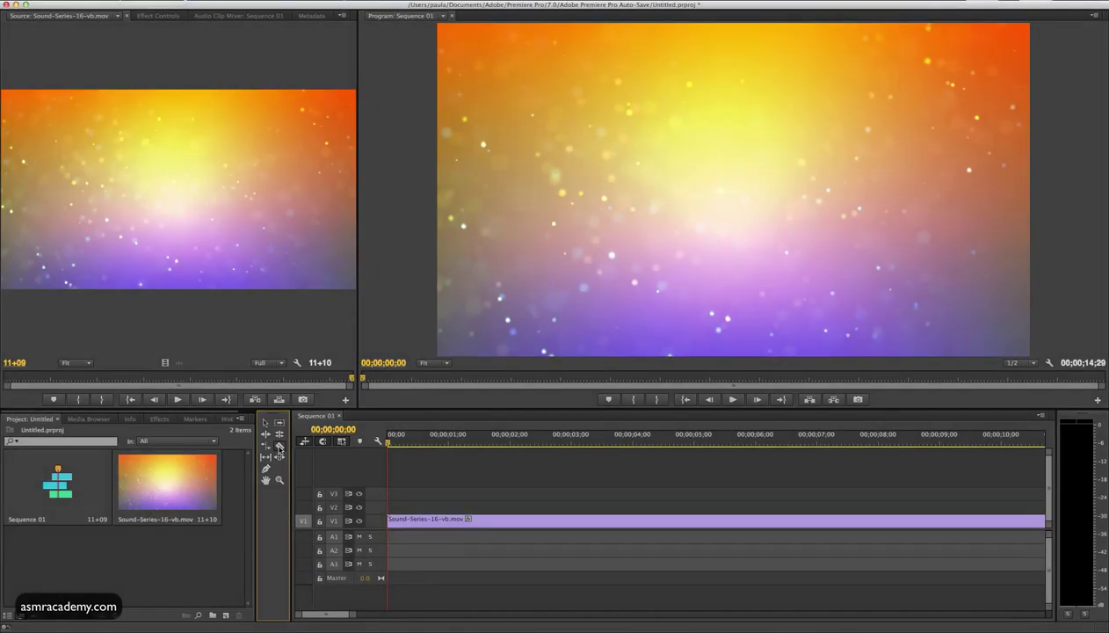
{"action": "left_click", "coordinate": [867, 522]}
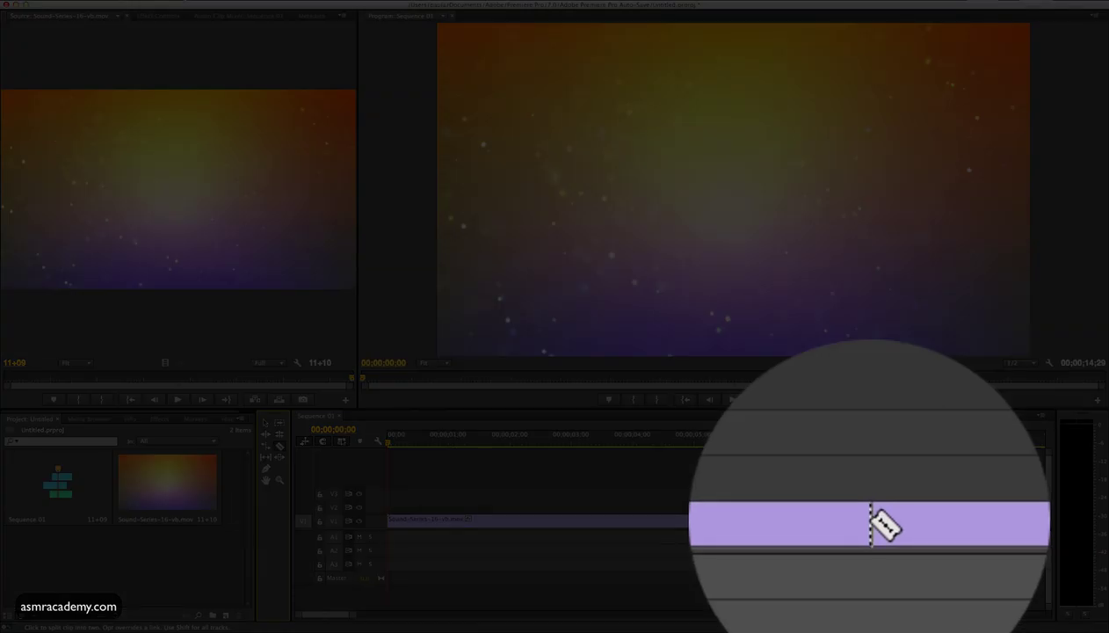
{"action": "left_click", "coordinate": [871, 521]}
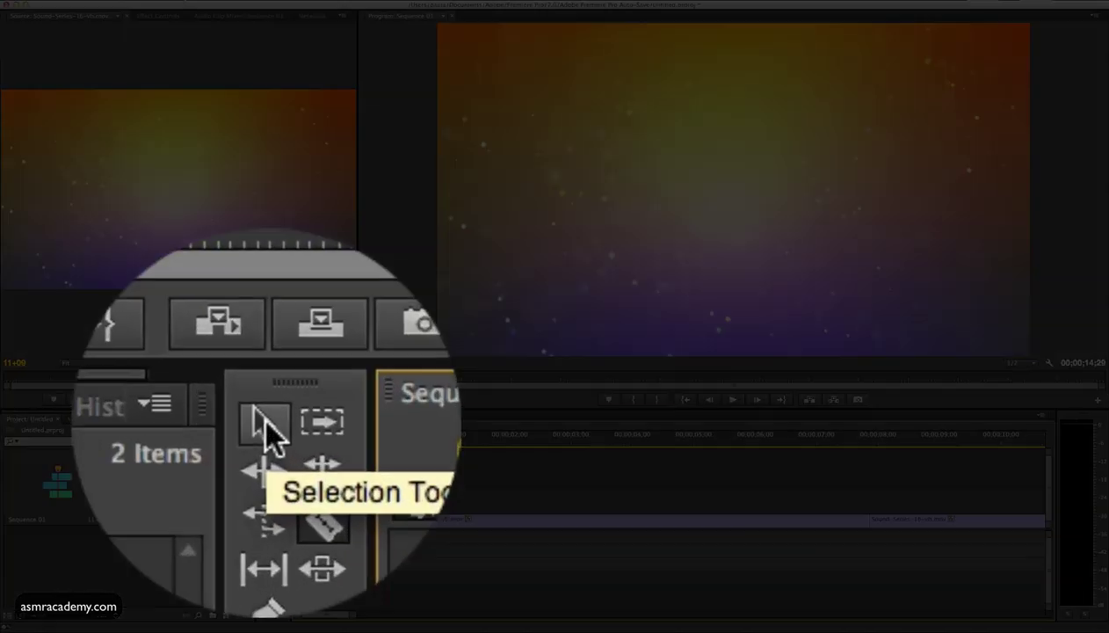
- Slide the second clip piece earlier, zoom out, and park the playhead on the cut near 00;00;06;27
{"action": "left_click", "coordinate": [266, 425]}
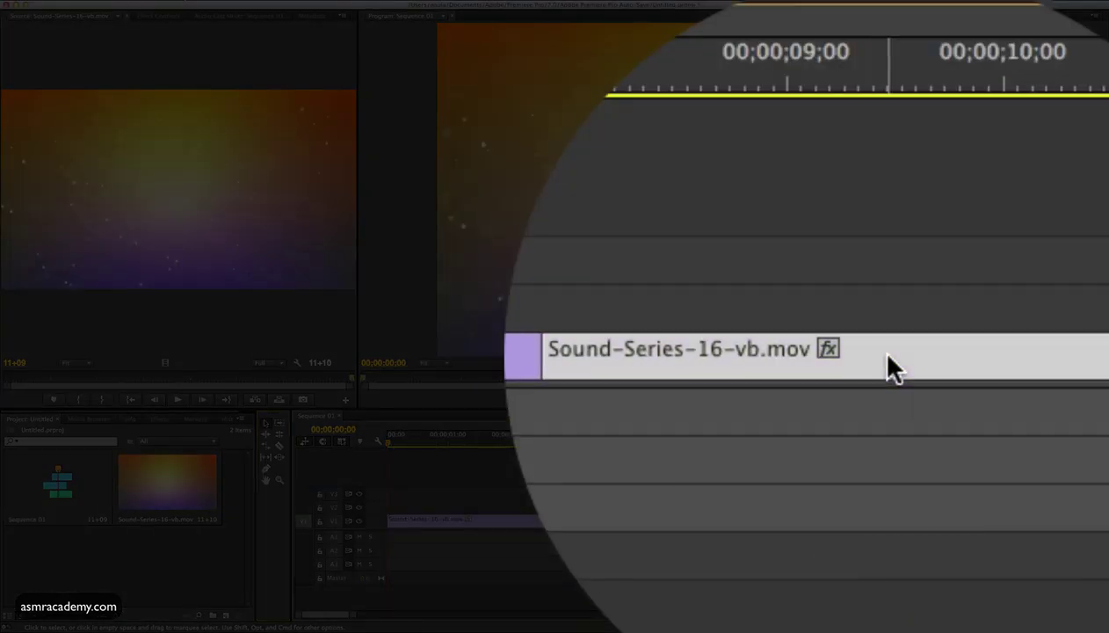
{"action": "left_click_drag", "start_coordinate": [972, 523], "coordinate": [914, 508]}
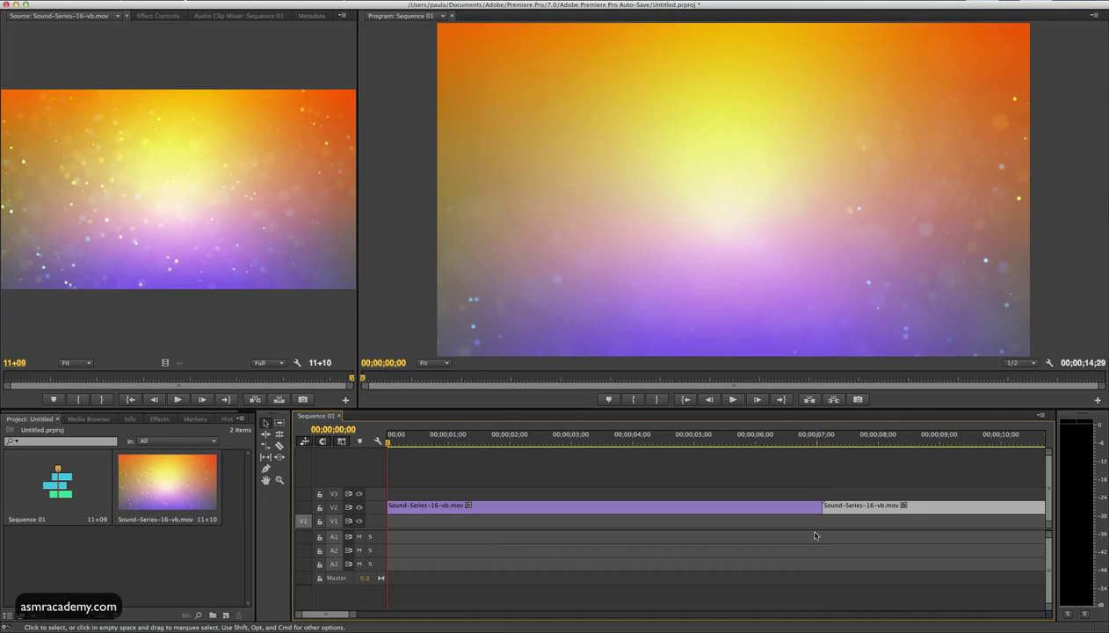
{"action": "left_click", "coordinate": [740, 492]}
{"action": "key", "text": "minus"}
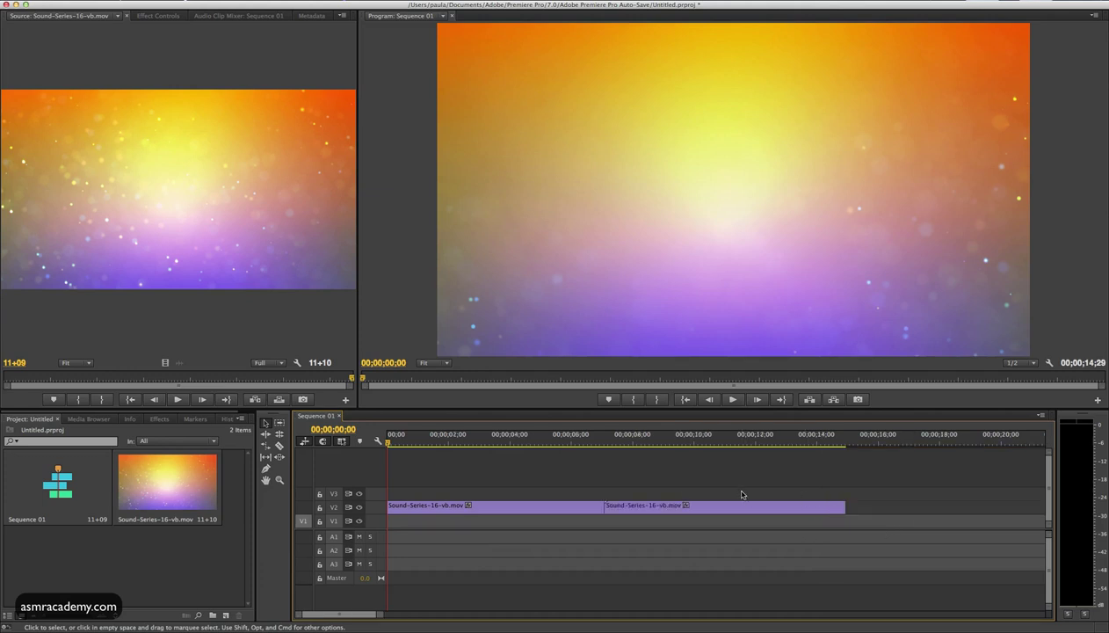
{"action": "key", "text": "minus"}
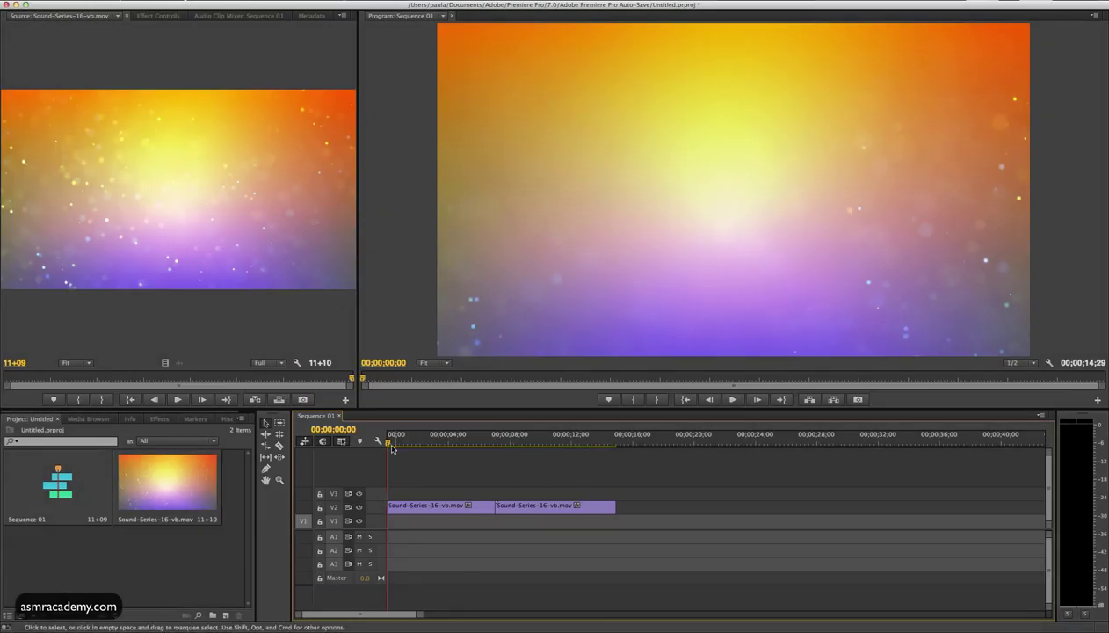
{"action": "left_click_drag", "start_coordinate": [388, 441], "coordinate": [492, 445]}
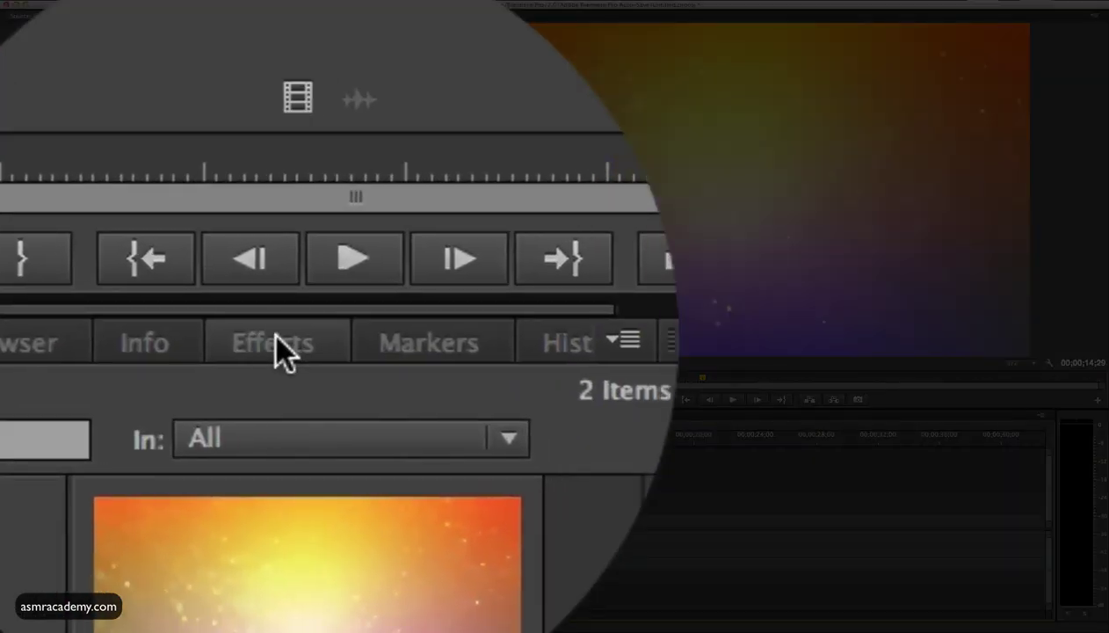
- Drag Film Dissolve from Video Transitions > Dissolve onto the cut, then zoom in on it
{"action": "left_click", "coordinate": [275, 335]}
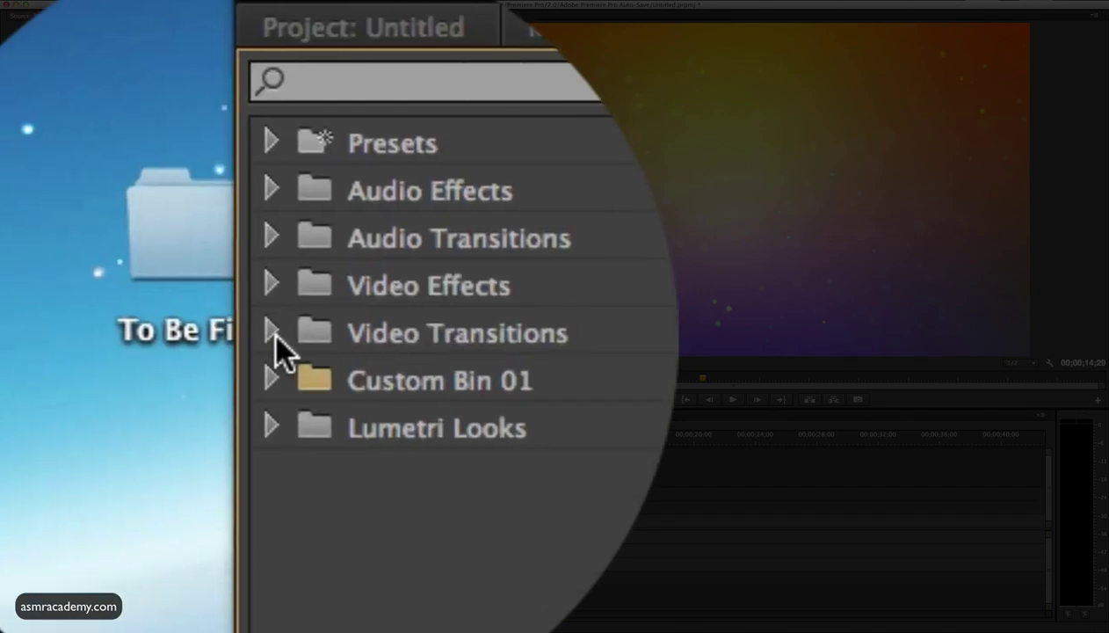
{"action": "left_click", "coordinate": [272, 334]}
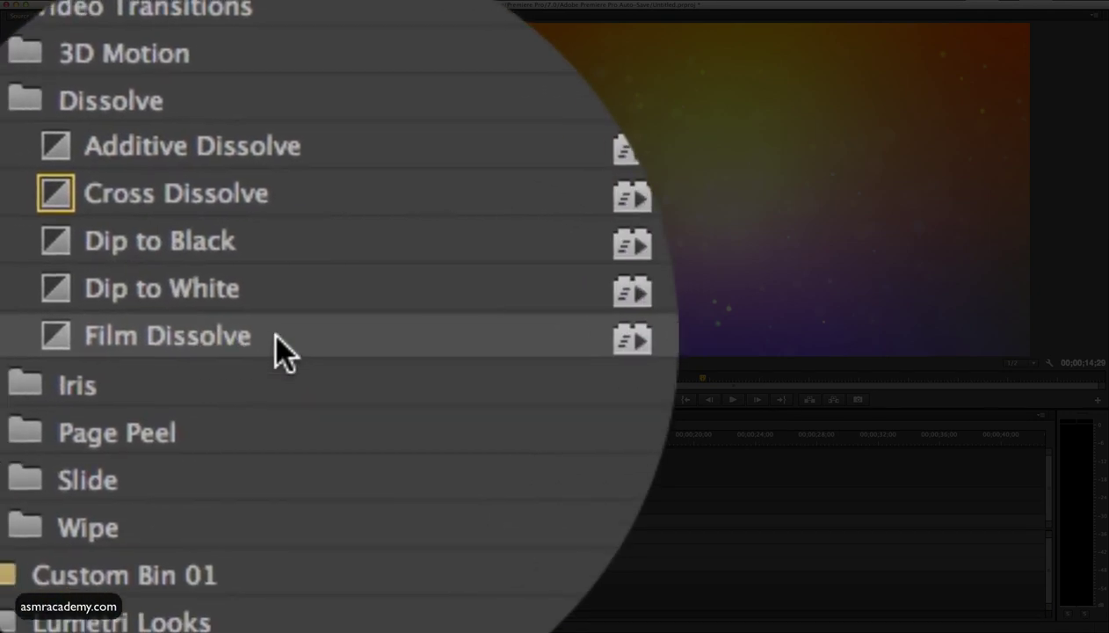
{"action": "left_click_drag", "start_coordinate": [272, 333], "coordinate": [488, 349]}
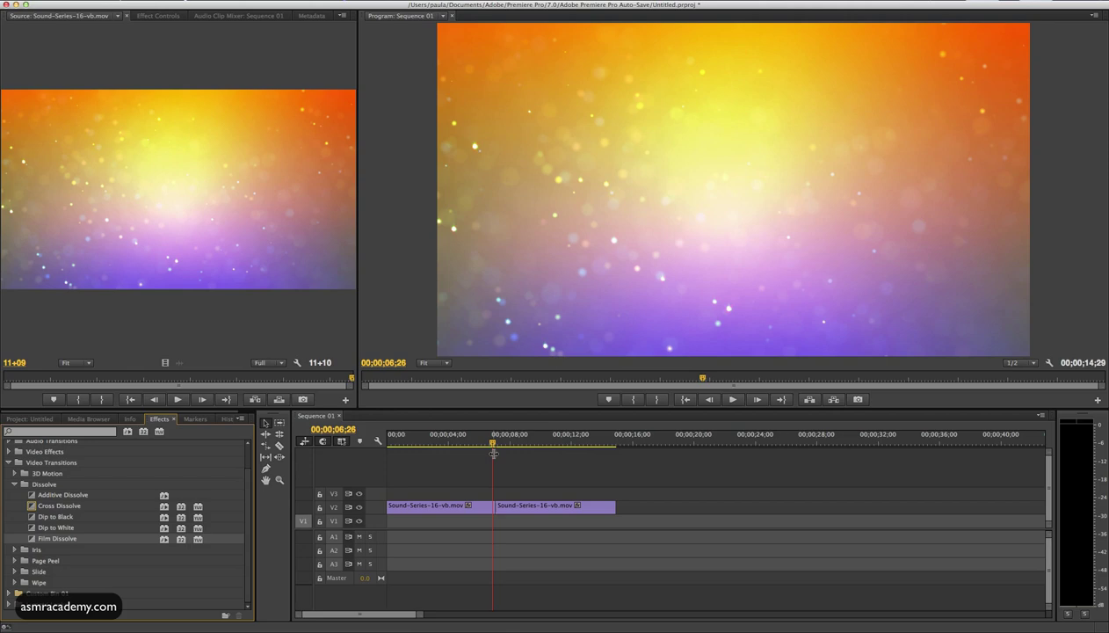
{"action": "key", "text": "="}
{"action": "key", "text": "="}
{"action": "key", "text": "="}
{"action": "key", "text": "="}
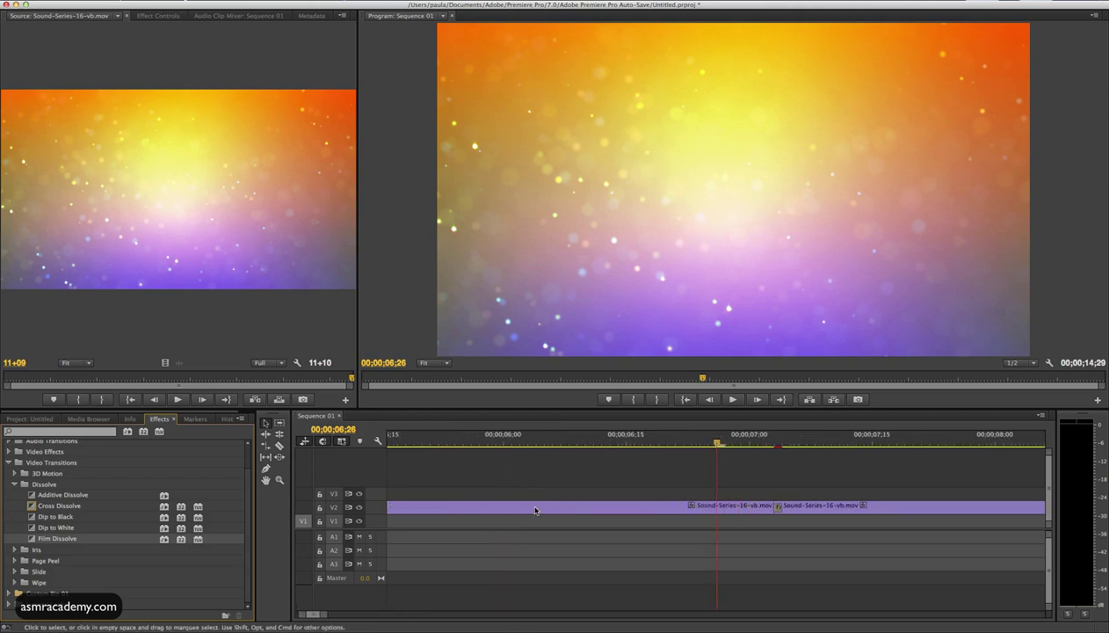
{"action": "key", "text": "="}
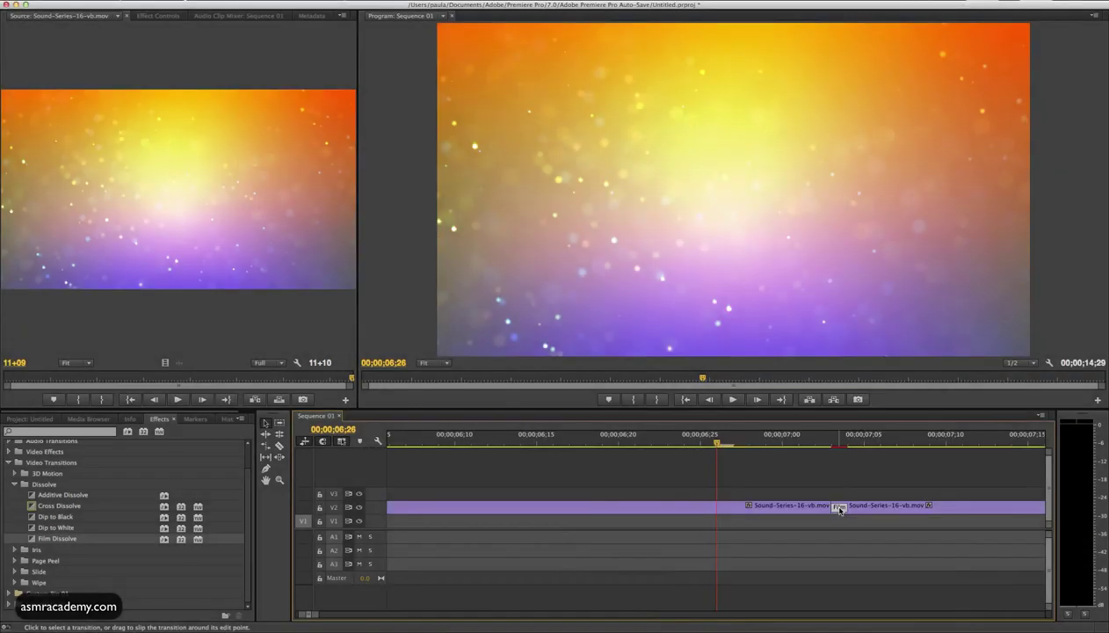
- Set the Film Dissolve's duration to 00;00;00;10 (10 frames)
{"action": "double_click", "coordinate": [839, 508]}
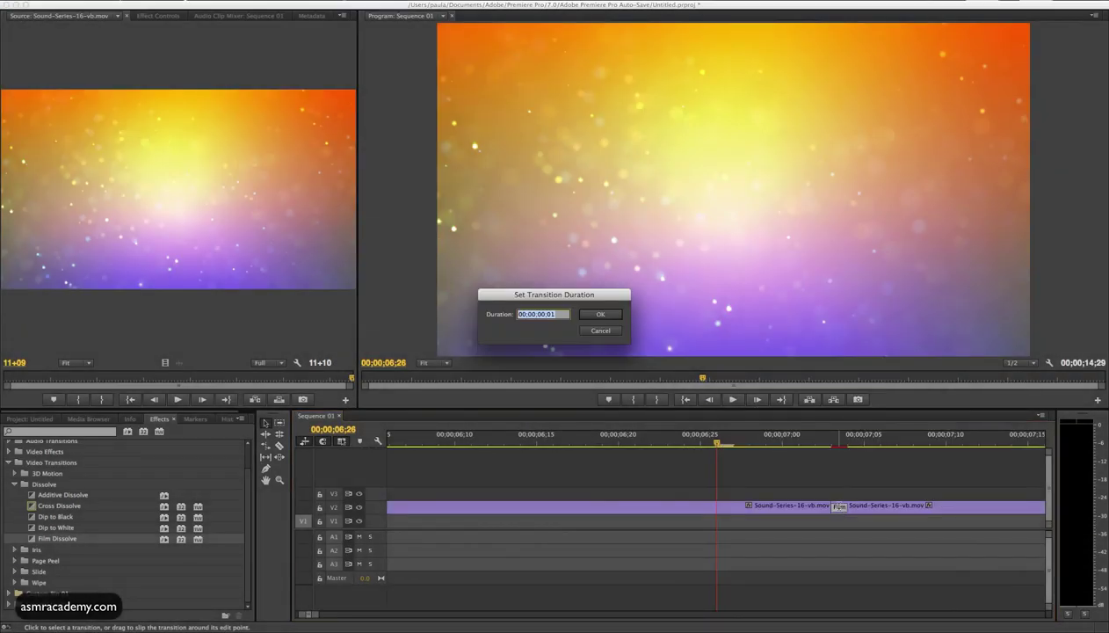
{"action": "left_click", "coordinate": [560, 314]}
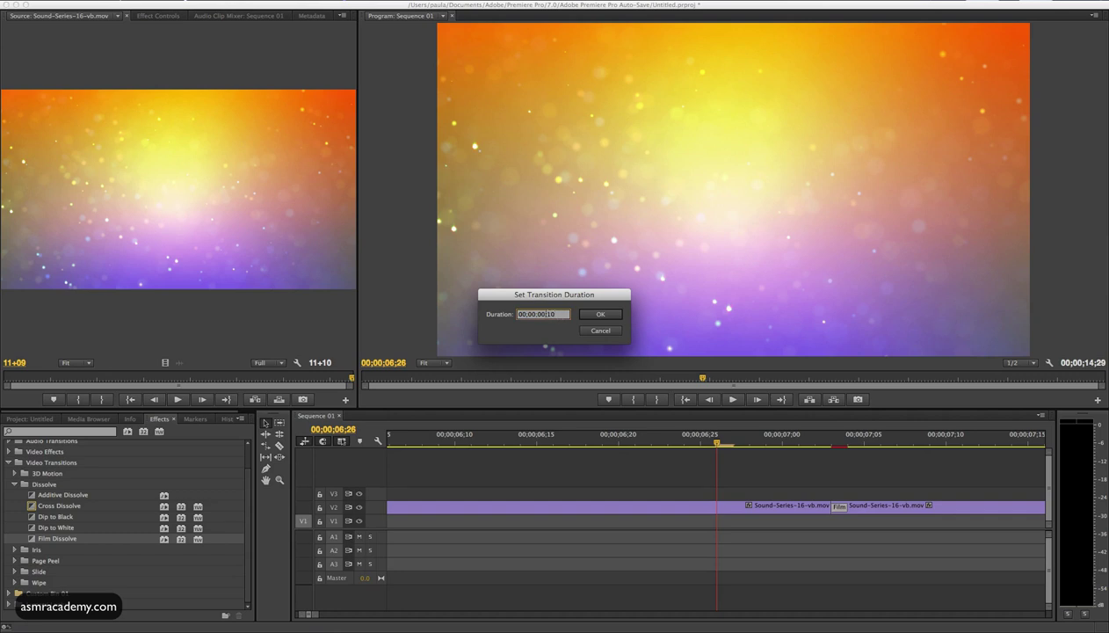
{"action": "left_click", "coordinate": [598, 315]}
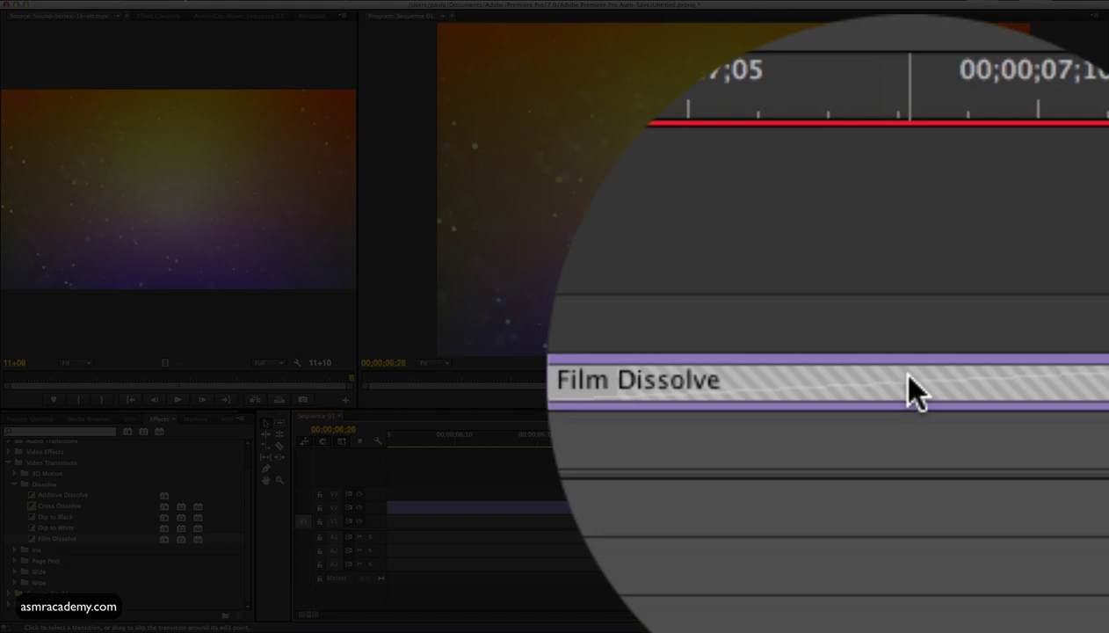
- Move the Film Dissolve across the cut and extend its right end by 3 frames
{"action": "left_click_drag", "start_coordinate": [908, 376], "coordinate": [837, 376]}
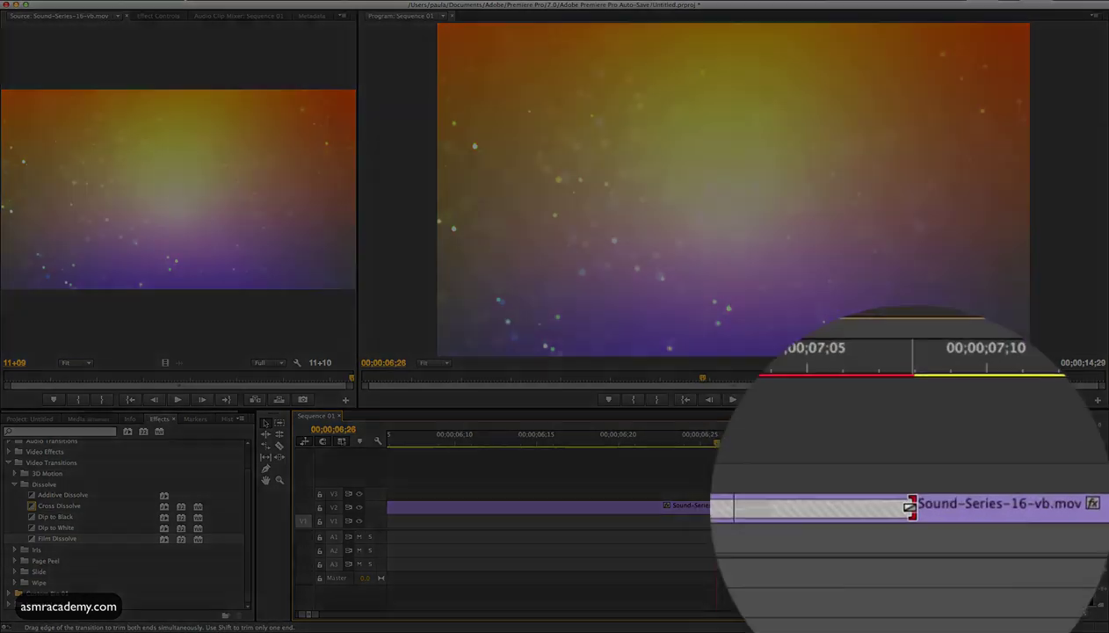
{"action": "mouse_move", "coordinate": [912, 507]}
{"action": "left_mouse_down"}
{"action": "mouse_move", "coordinate": [965, 509]}
{"action": "mouse_move", "coordinate": [979, 482]}
{"action": "mouse_move", "coordinate": [945, 515]}
{"action": "mouse_move", "coordinate": [900, 507]}
{"action": "left_mouse_up"}
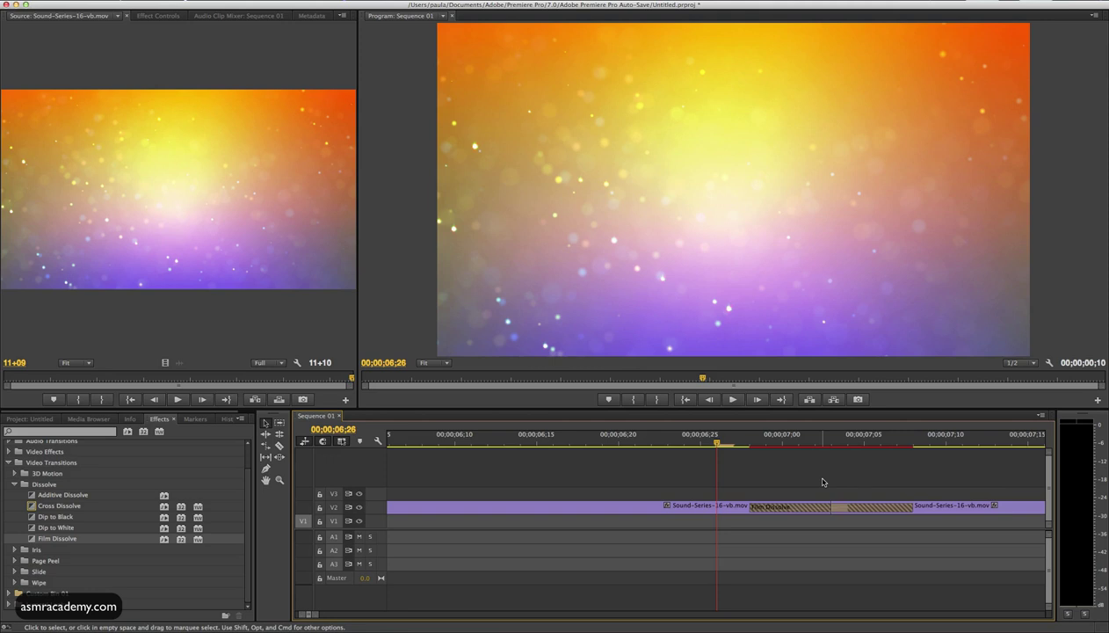
{"action": "key", "text": "minus"}
{"action": "key", "text": "minus"}
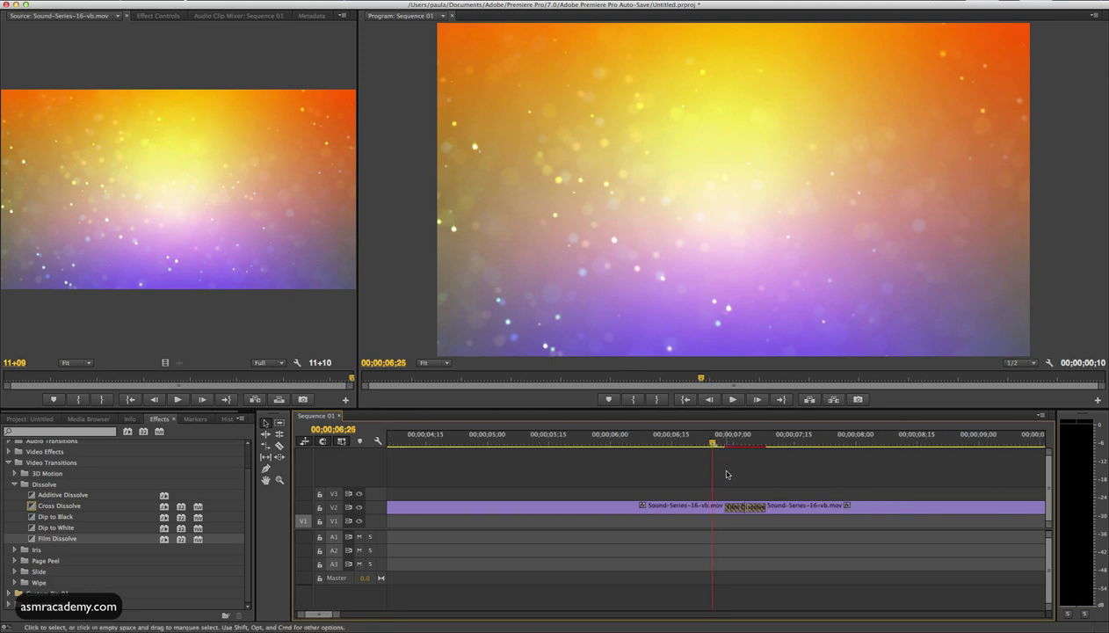
- Play through the Film Dissolve several times from just before the cut to preview it
{"action": "key", "text": "space"}
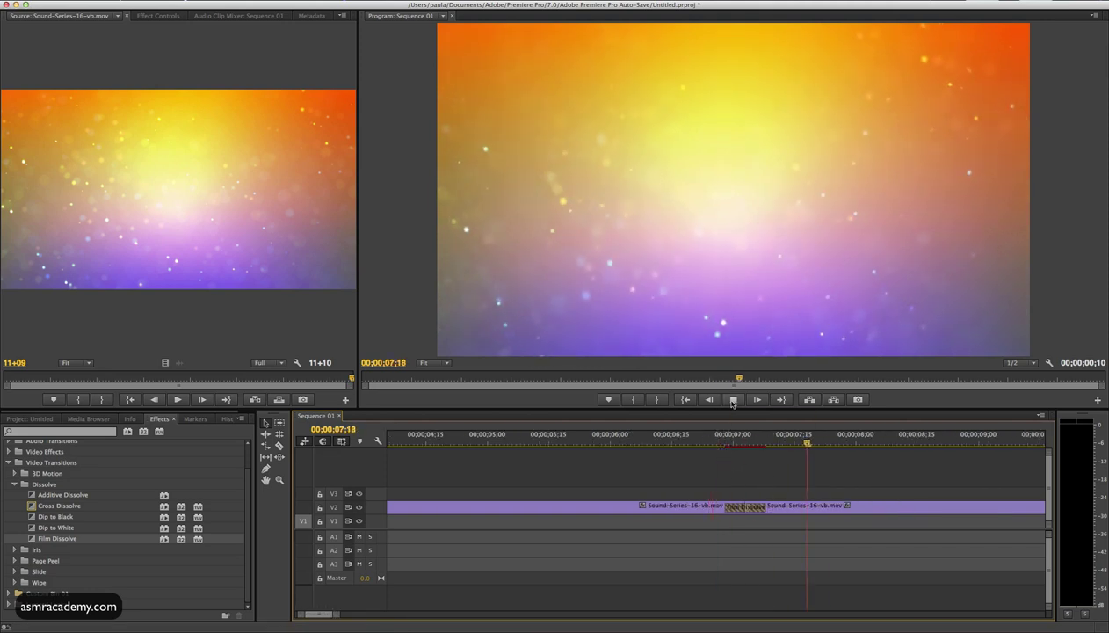
{"action": "key", "text": "space"}
{"action": "left_click", "coordinate": [701, 447]}
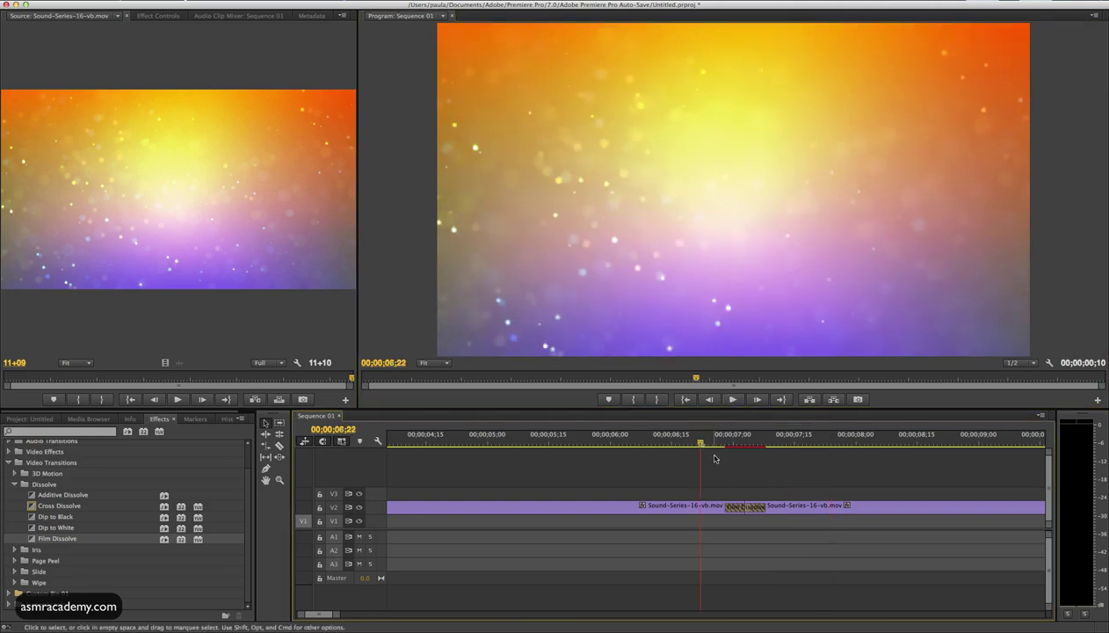
{"action": "left_click", "coordinate": [733, 400]}
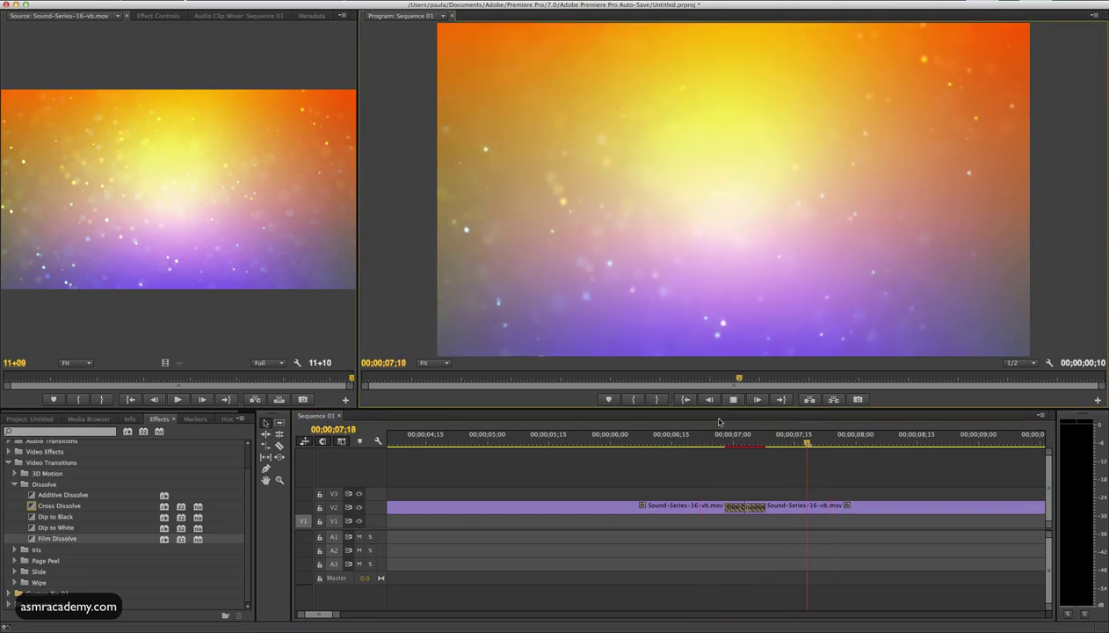
{"action": "left_click", "coordinate": [699, 445]}
{"action": "left_click", "coordinate": [733, 400]}
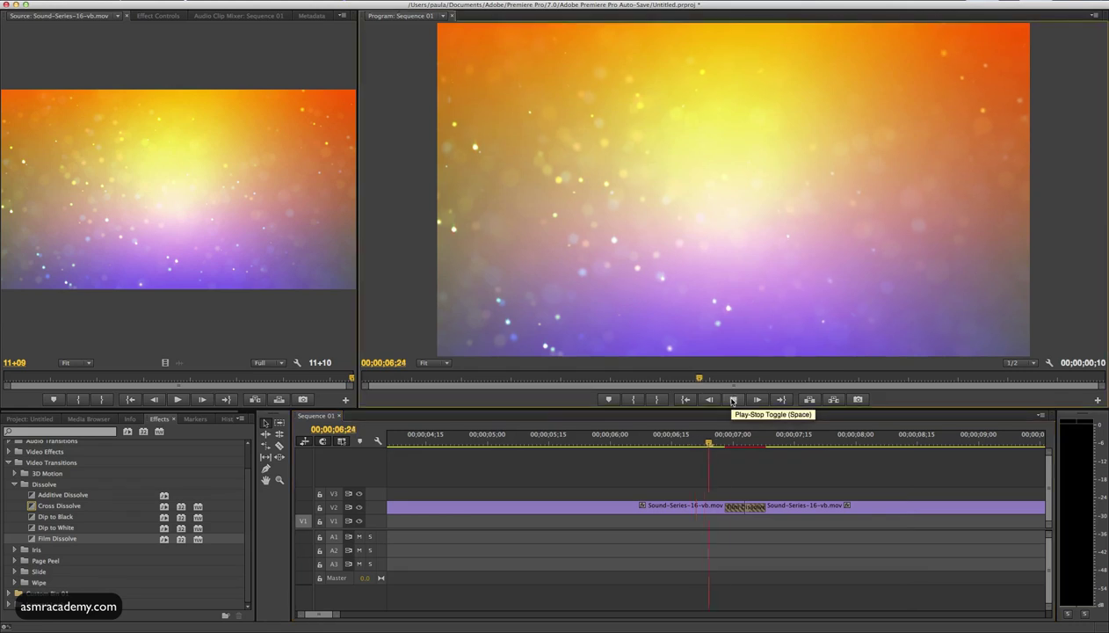
{"action": "left_click", "coordinate": [709, 446]}
{"action": "left_click", "coordinate": [733, 400]}
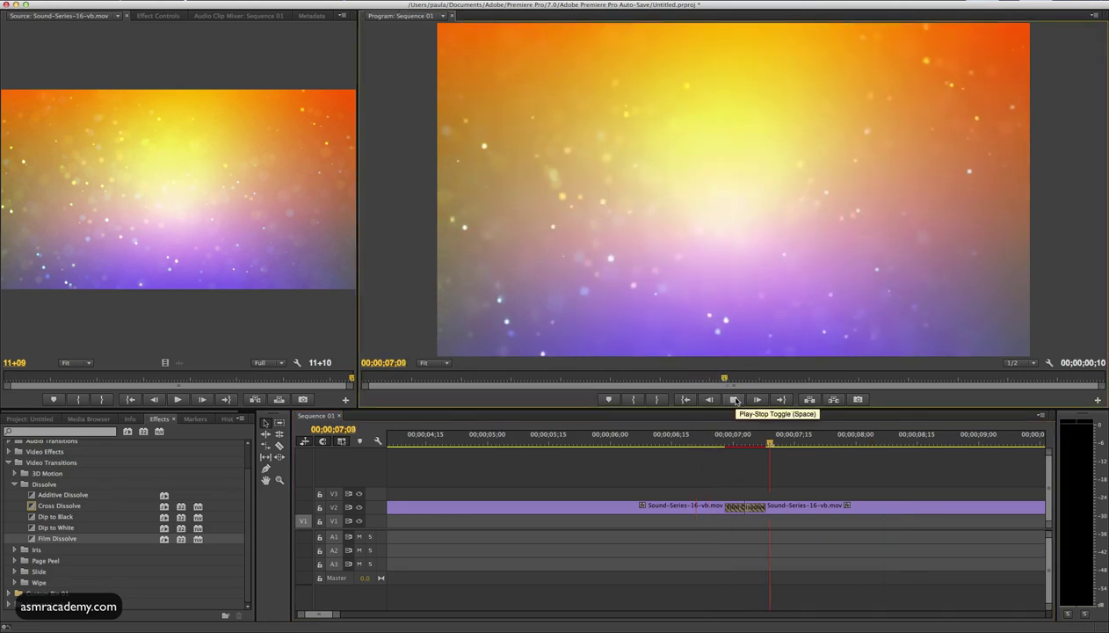
{"action": "left_click", "coordinate": [733, 400]}
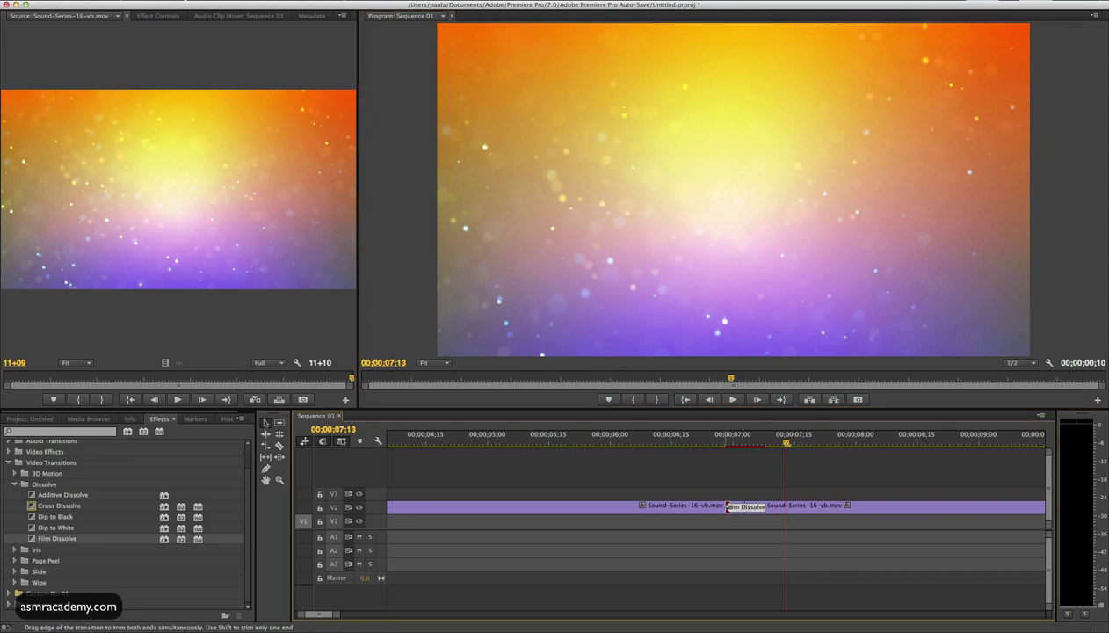
- Drag the Film Dissolve's edge wider across both clips, replay it, and zoom out
{"action": "left_click_drag", "start_coordinate": [727, 508], "coordinate": [688, 507]}
{"action": "left_click", "coordinate": [663, 440]}
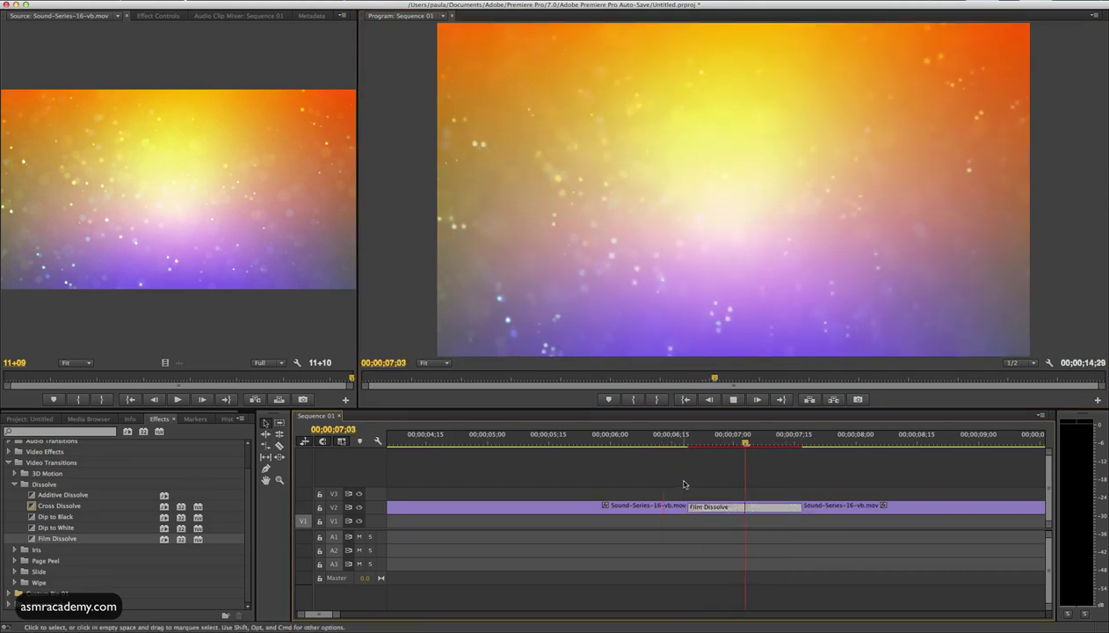
{"action": "left_click", "coordinate": [733, 401]}
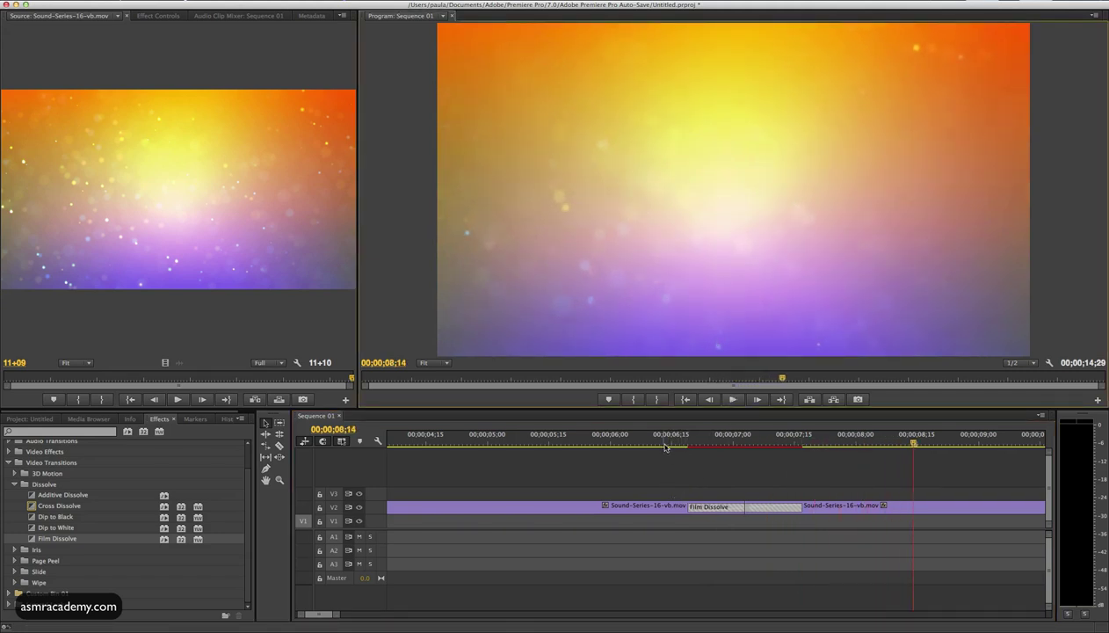
{"action": "left_click", "coordinate": [694, 506]}
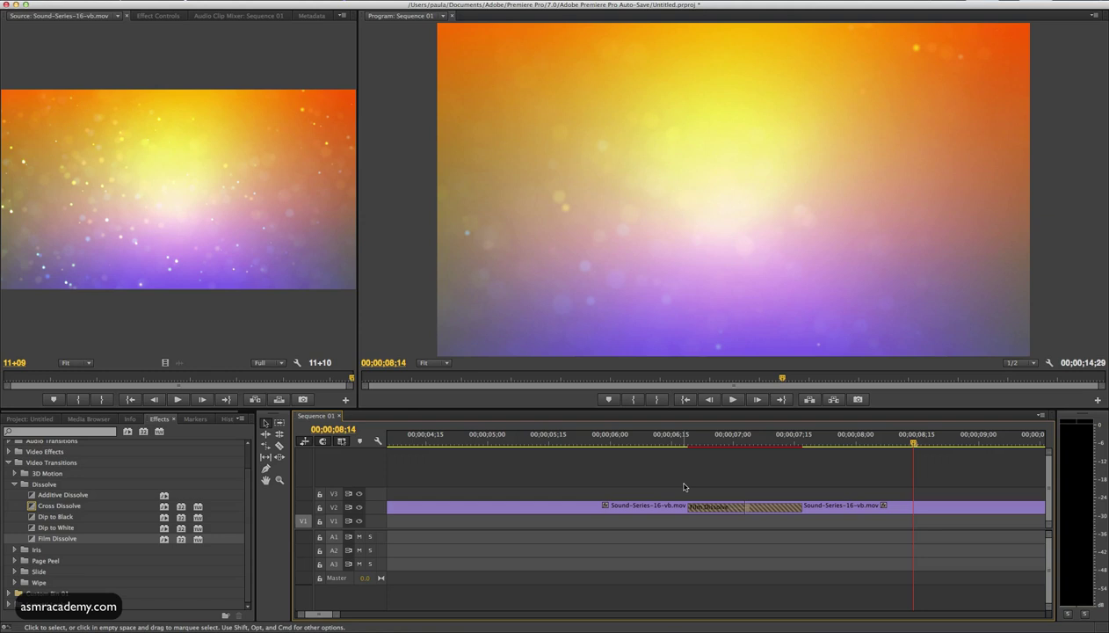
{"action": "key", "text": "minus"}
{"action": "key", "text": "minus"}
{"action": "key", "text": "minus"}
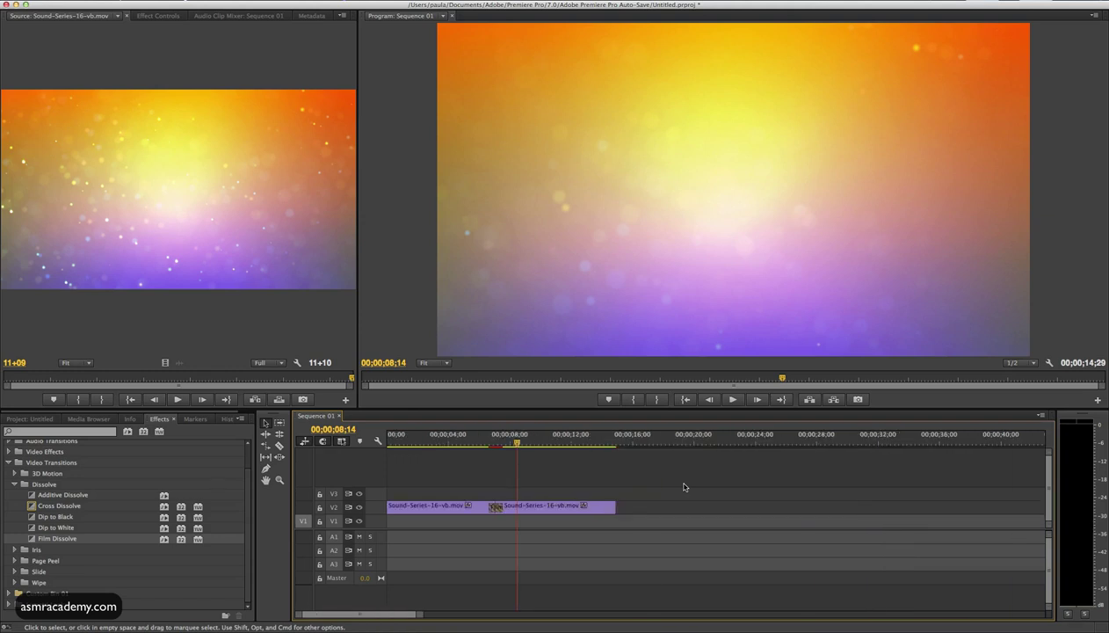
- Copy both V2 bokeh clips with their Film Dissolve and return the playhead to 00;00;00;00
{"action": "key", "text": "minus"}
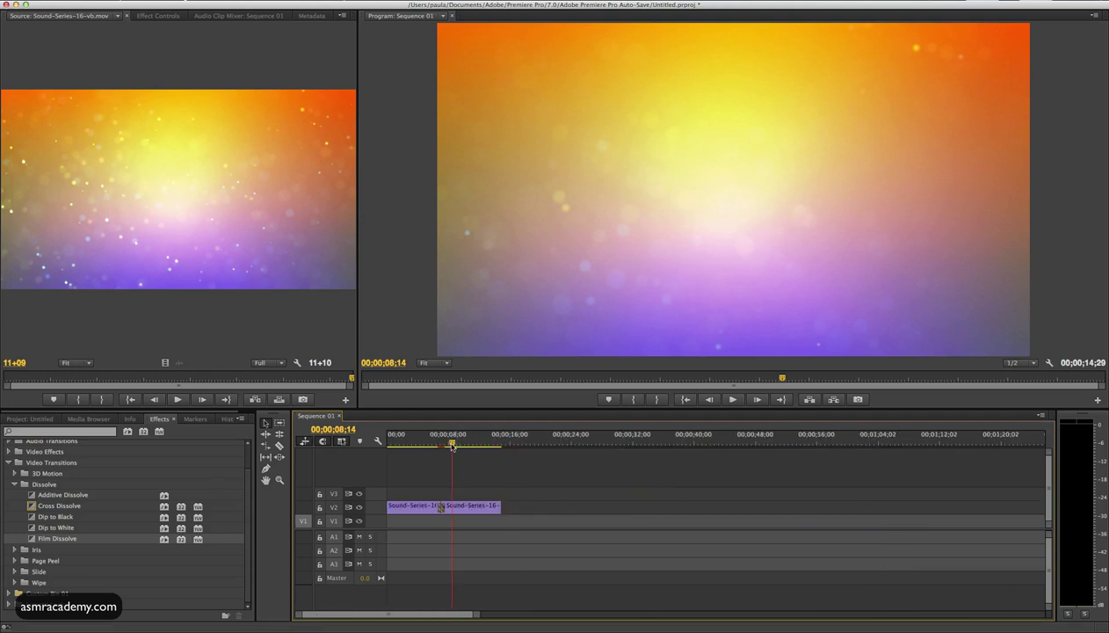
{"action": "left_click", "coordinate": [415, 510]}
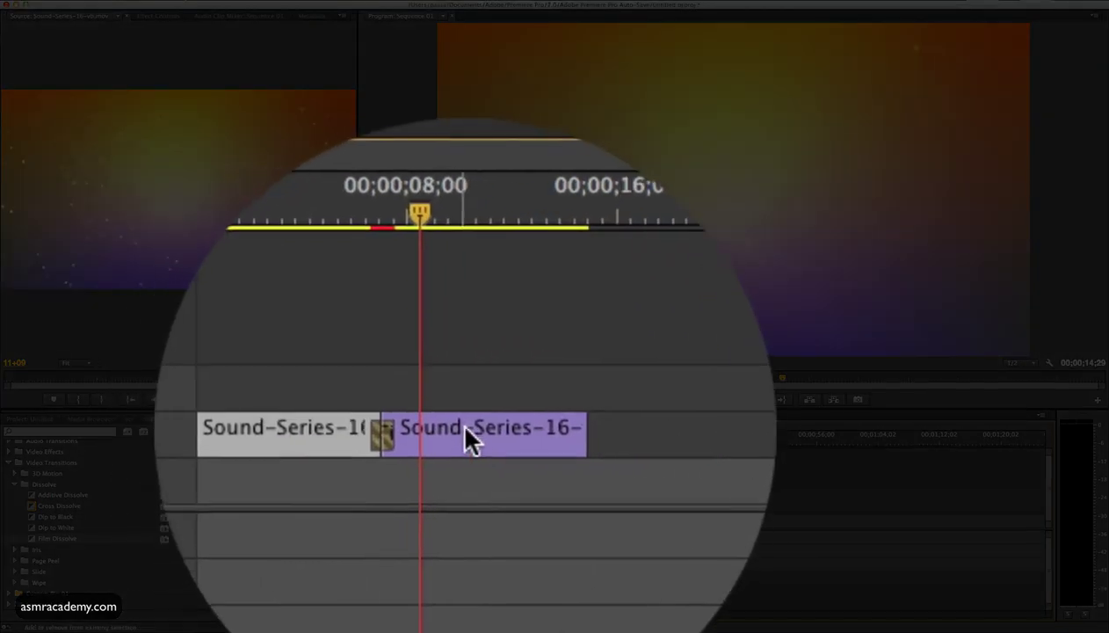
{"action": "left_click", "coordinate": [467, 430], "text": "shift"}
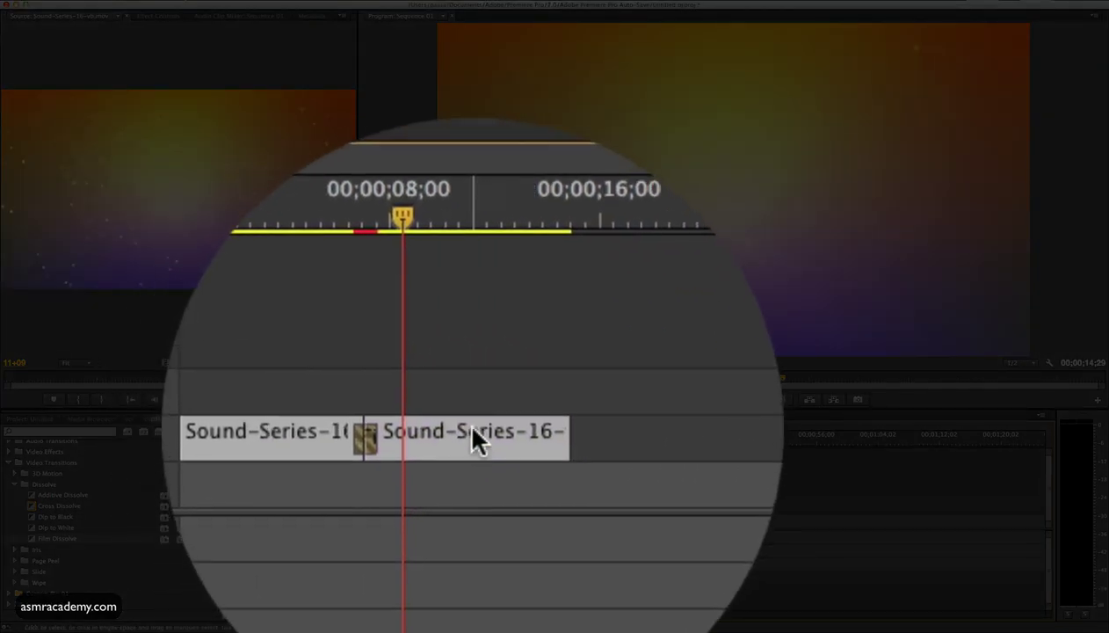
{"action": "right_click", "coordinate": [473, 506]}
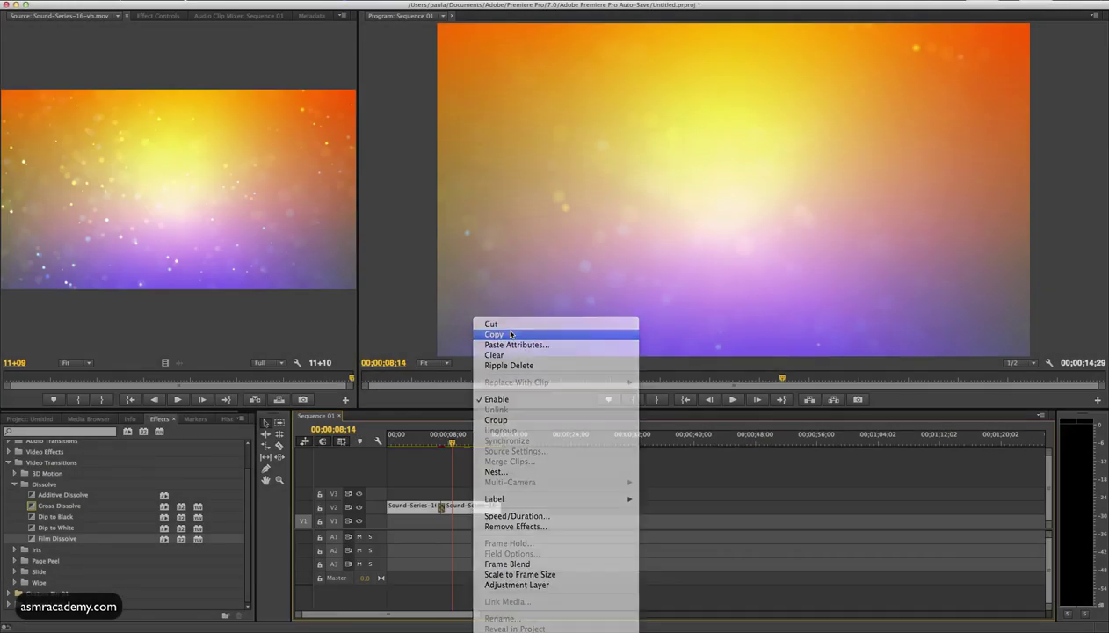
{"action": "left_click", "coordinate": [510, 334]}
{"action": "left_click_drag", "start_coordinate": [454, 445], "coordinate": [376, 441]}
{"action": "left_click", "coordinate": [405, 527]}
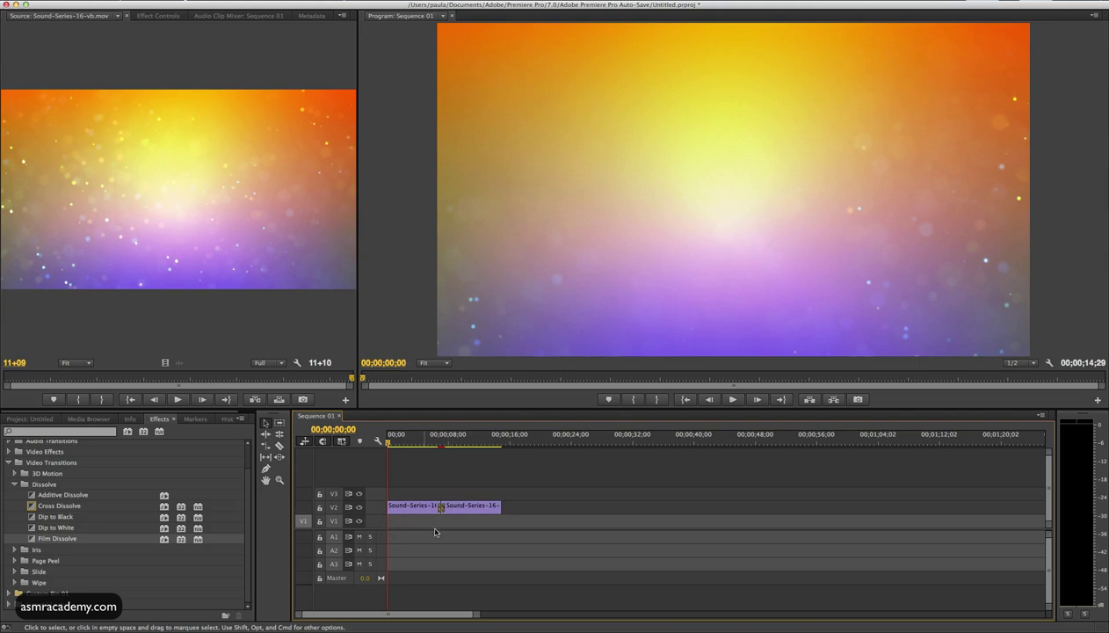
- Paste the clip pair onto V1 six times end to end, reaching about 00;10;29;06
{"action": "key", "text": "super+v"}
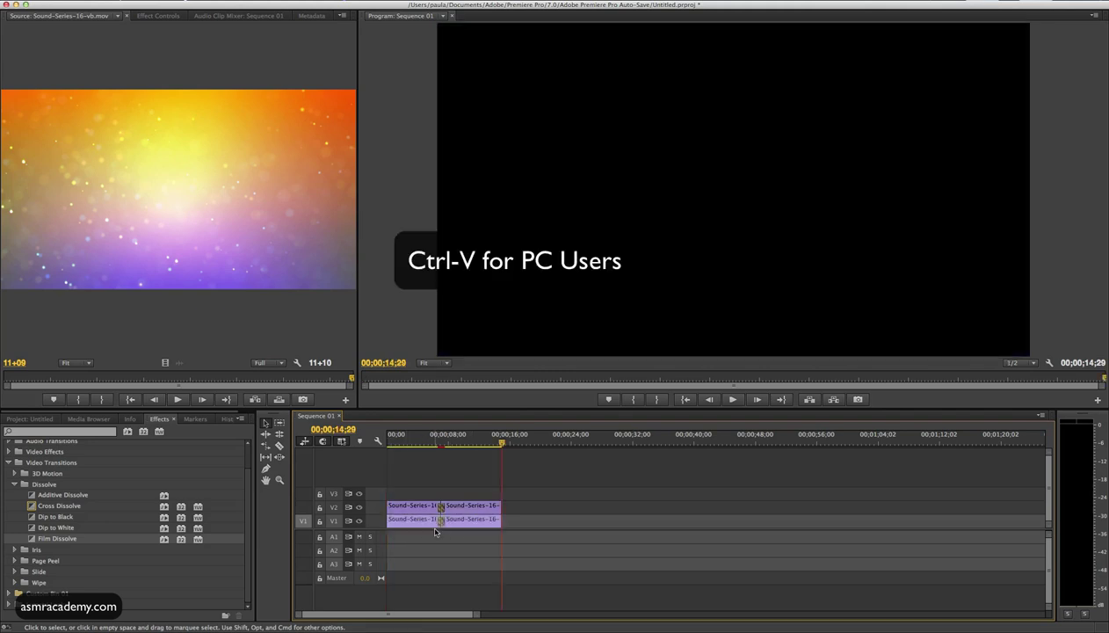
{"action": "key", "text": "super+v"}
{"action": "key", "text": "super+v"}
{"action": "key", "text": "super+v"}
{"action": "key", "text": "super+v"}
{"action": "key", "text": "super+v"}
{"action": "key", "text": "super+v"}
{"action": "key", "text": "super+v"}
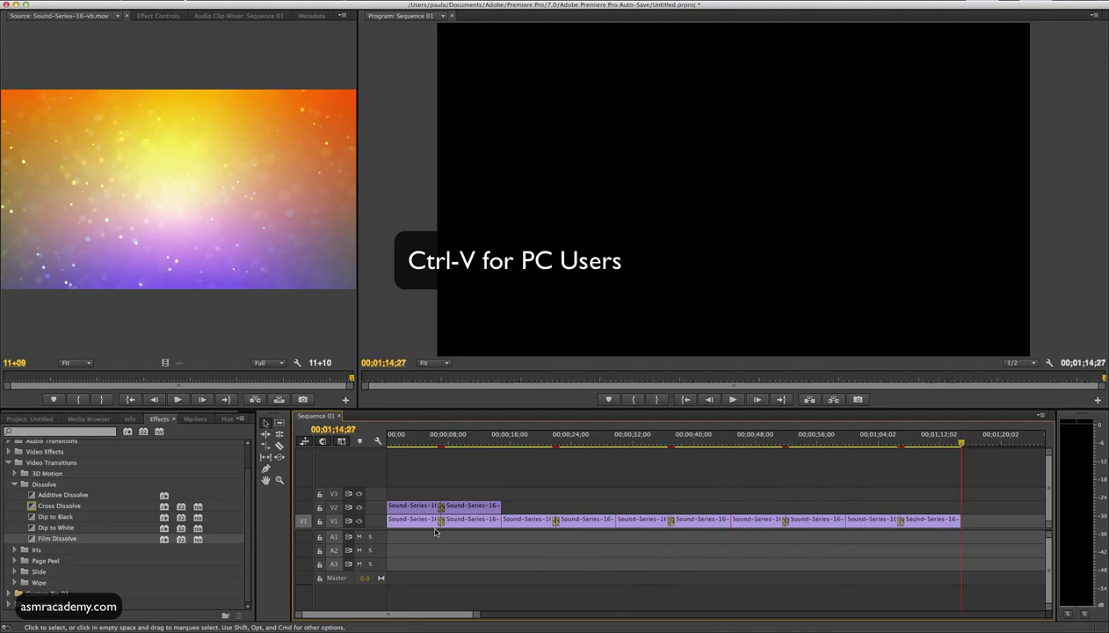
{"action": "key", "text": "super+v"}
{"action": "key", "text": "super+v"}
{"action": "key", "text": "super+v"}
{"action": "key", "text": "super+v"}
{"action": "key", "text": "super+v"}
{"action": "key", "text": "super+v"}
{"action": "key", "text": "super+v"}
{"action": "key", "text": "super+v"}
{"action": "key", "text": "super+v"}
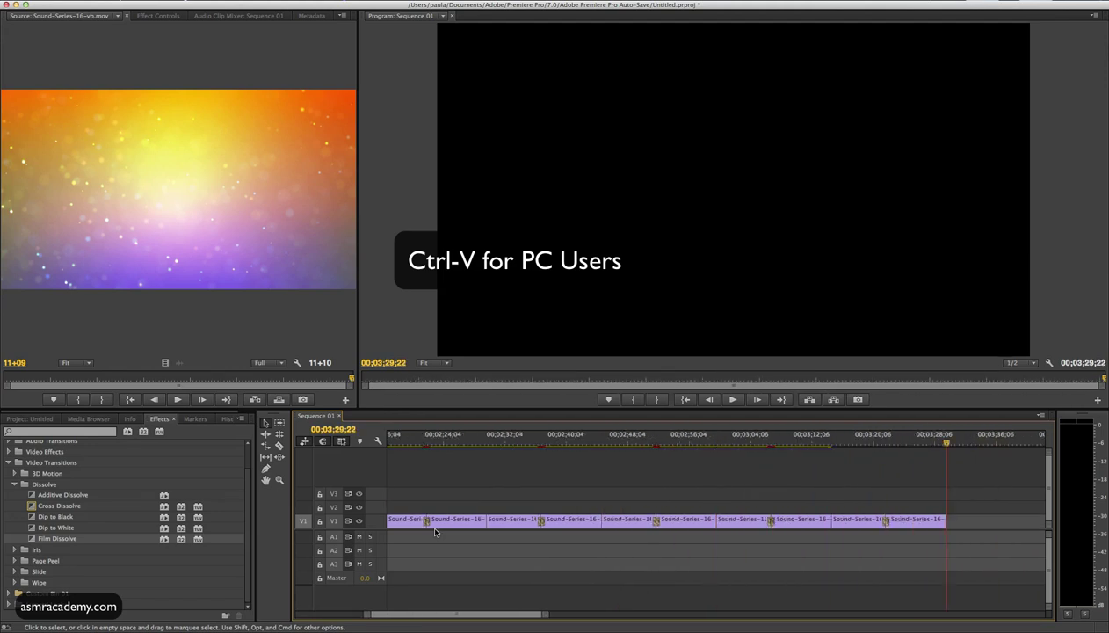
{"action": "key", "text": "super+v"}
{"action": "key", "text": "super+v"}
{"action": "key", "text": "super+v"}
{"action": "key", "text": "super+v"}
{"action": "key", "text": "super+v"}
{"action": "key", "text": "super+v"}
{"action": "key", "text": "super+v"}
{"action": "key", "text": "super+v"}
{"action": "key", "text": "super+v"}
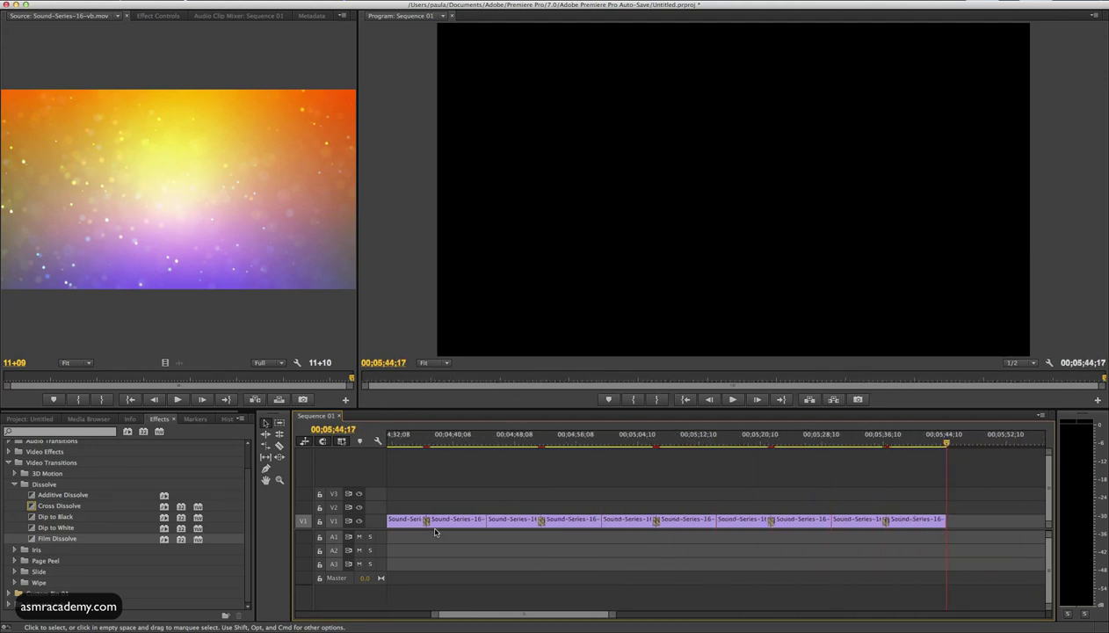
{"action": "key", "text": "super+v"}
{"action": "key", "text": "super+v"}
{"action": "key", "text": "super+v"}
{"action": "key", "text": "super+v"}
{"action": "key", "text": "super+v"}
{"action": "key", "text": "super+v"}
{"action": "key", "text": "super+v"}
{"action": "key", "text": "super+v"}
{"action": "key", "text": "super+v"}
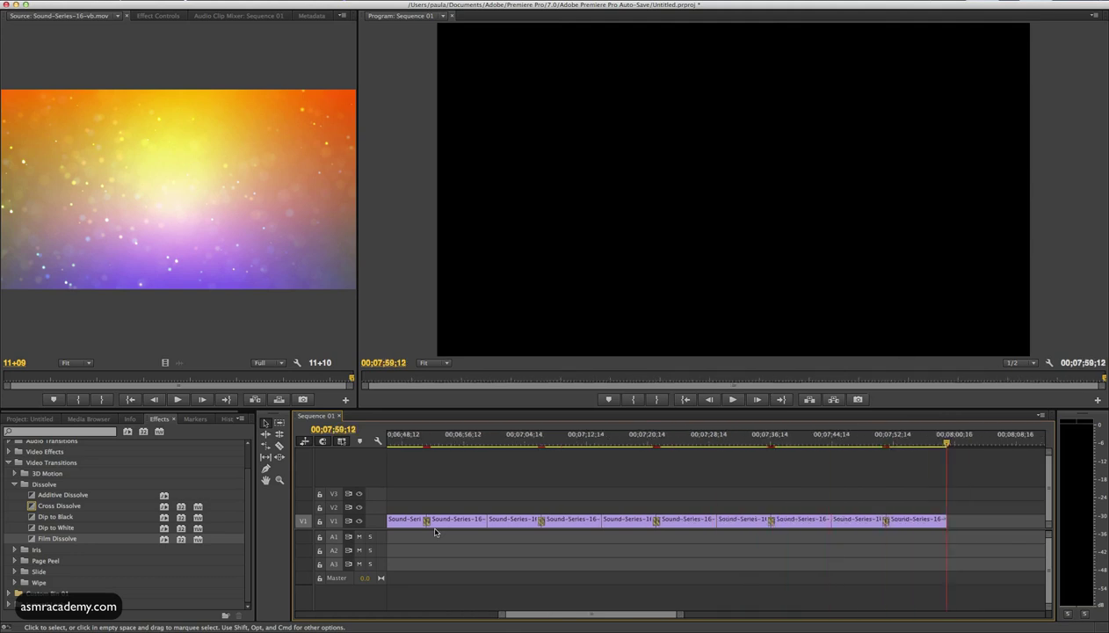
{"action": "key", "text": "super+v"}
{"action": "key", "text": "super+v"}
{"action": "key", "text": "super+v"}
{"action": "key", "text": "super+v"}
{"action": "key", "text": "super+v"}
{"action": "key", "text": "super+v"}
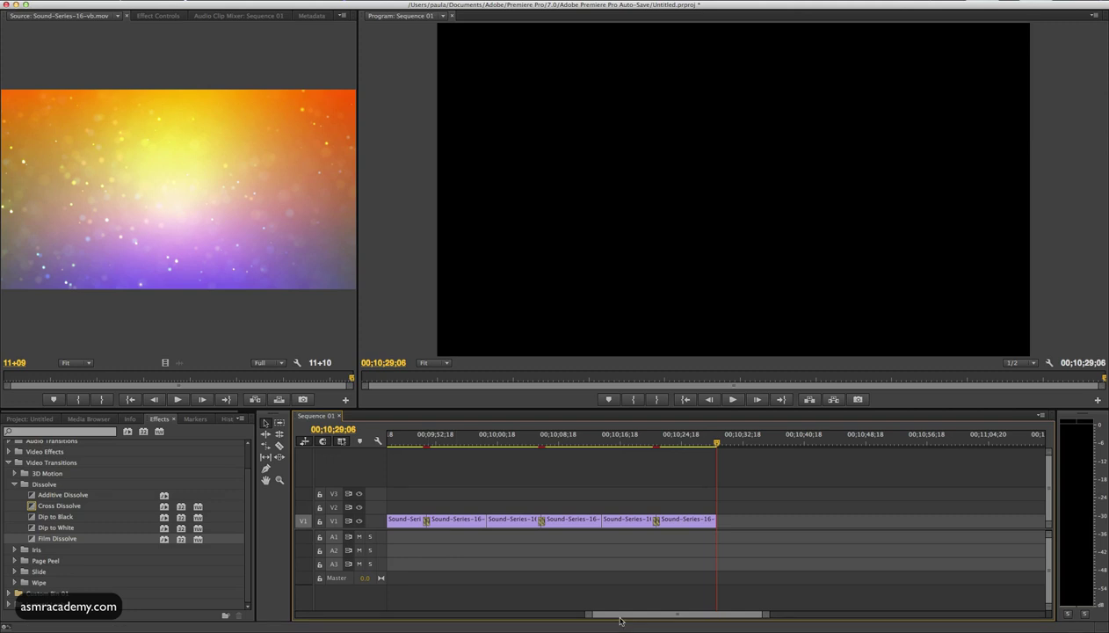
{"action": "left_click_drag", "start_coordinate": [613, 613], "coordinate": [325, 613]}
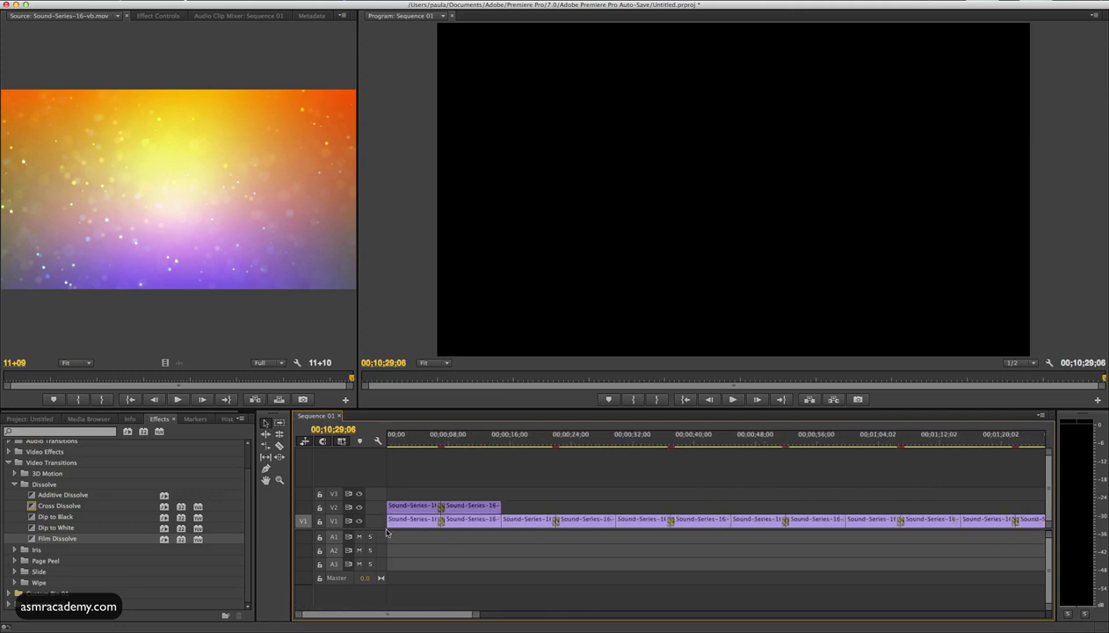
- Cut the original two-clip pair off track V2
{"action": "left_click", "coordinate": [410, 505]}
{"action": "left_click", "coordinate": [471, 507], "text": "shift"}
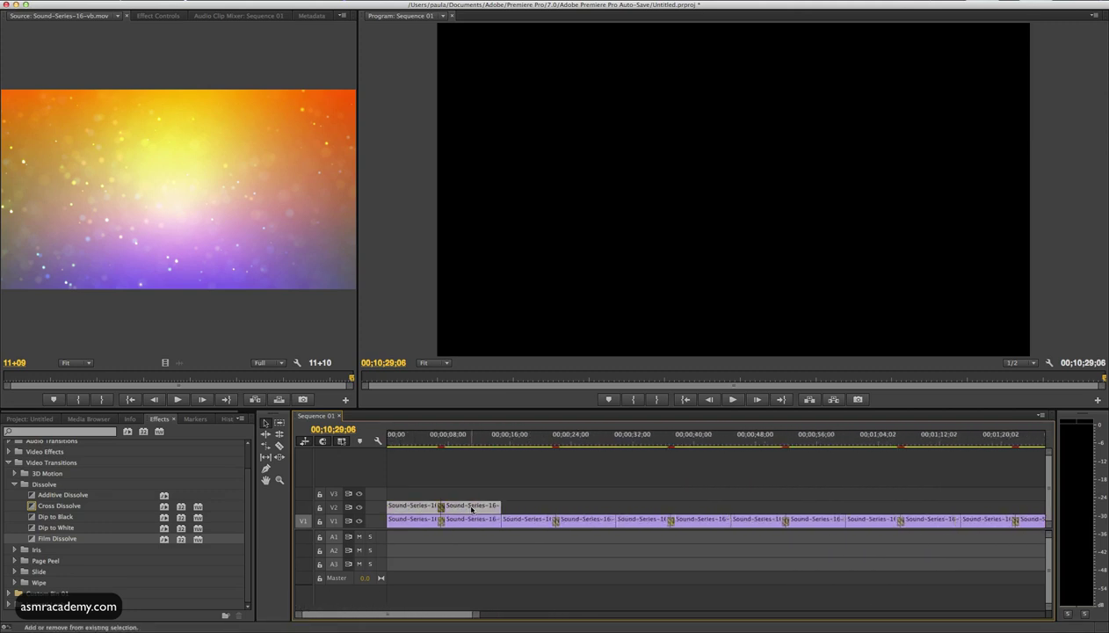
{"action": "right_click", "coordinate": [465, 509]}
{"action": "left_click", "coordinate": [481, 324]}
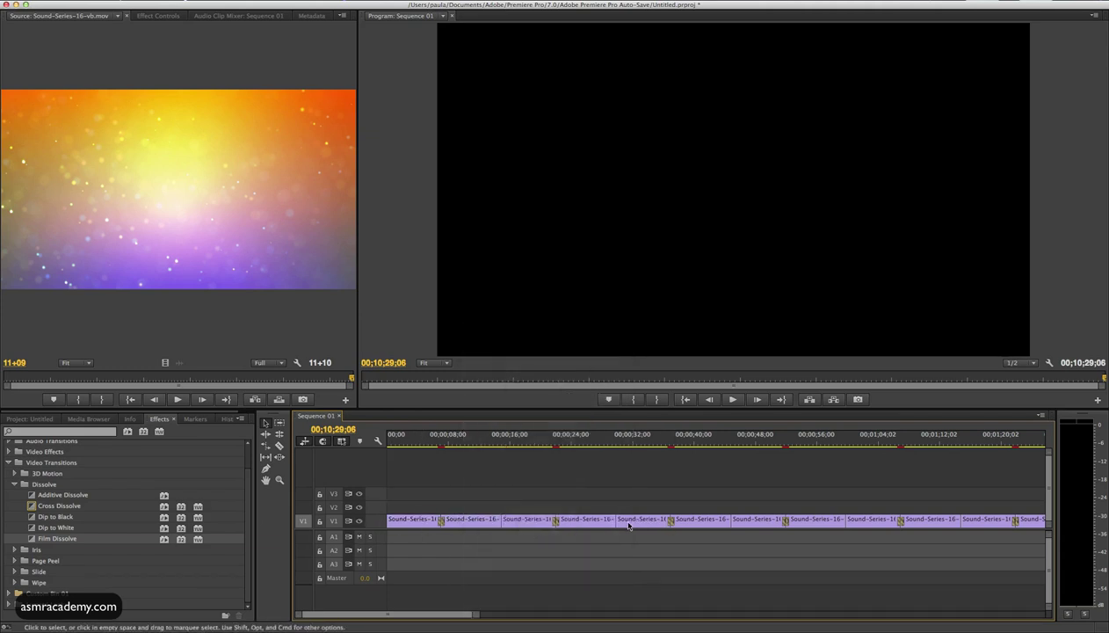
- Select all the repeated clips in the sequence, starting from the first V1 clip
{"action": "left_click", "coordinate": [404, 521]}
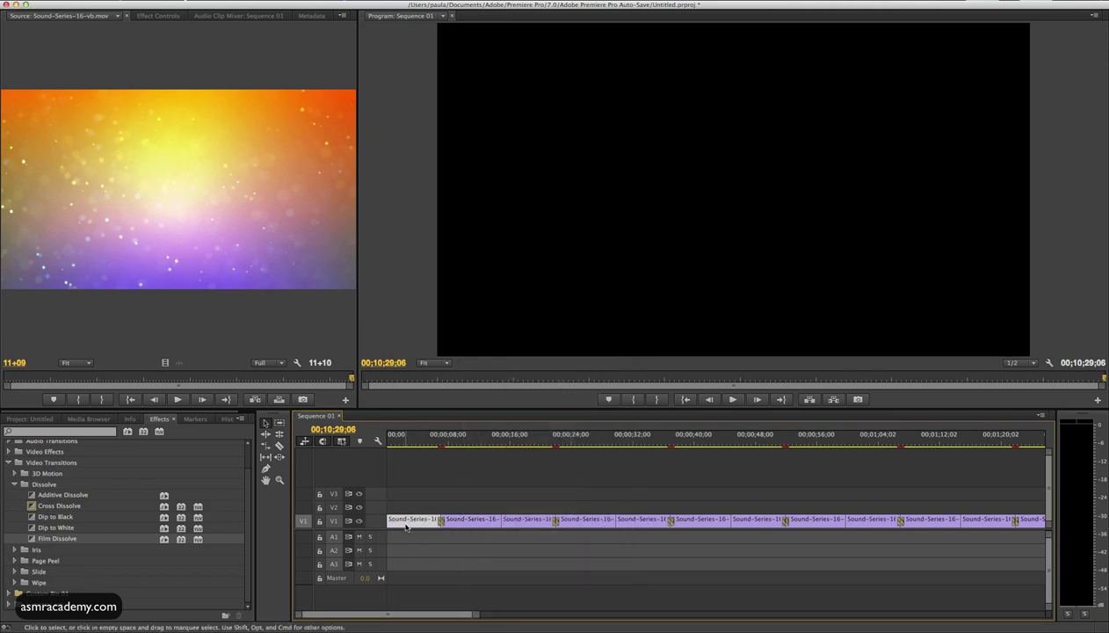
{"action": "key", "text": "ctrl+Up"}
{"action": "left_click", "coordinate": [443, 526]}
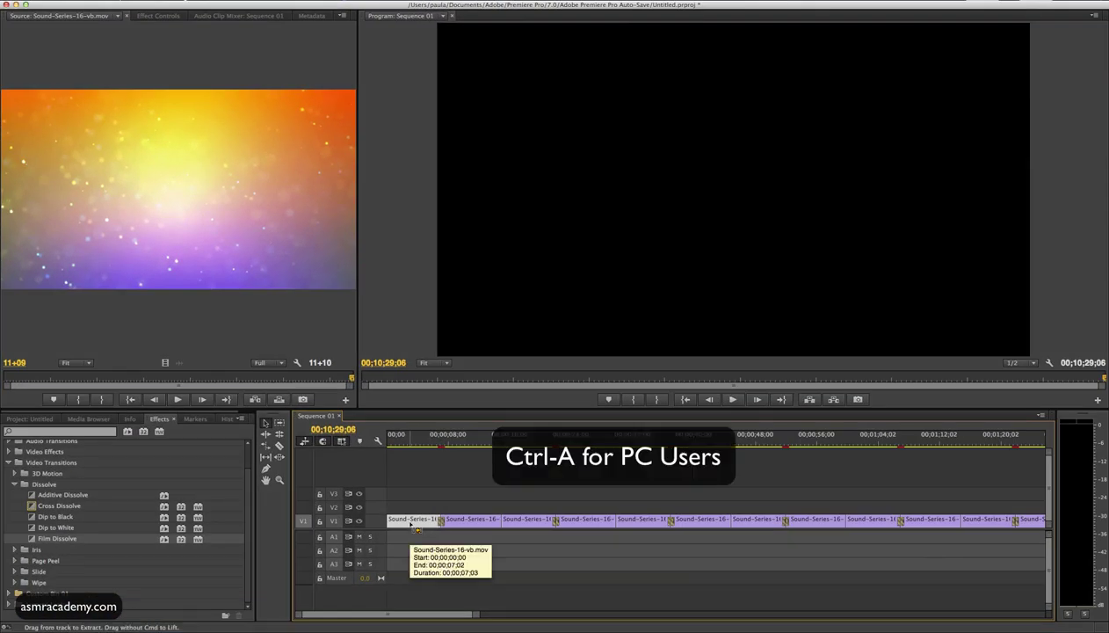
{"action": "key", "text": "super+a"}
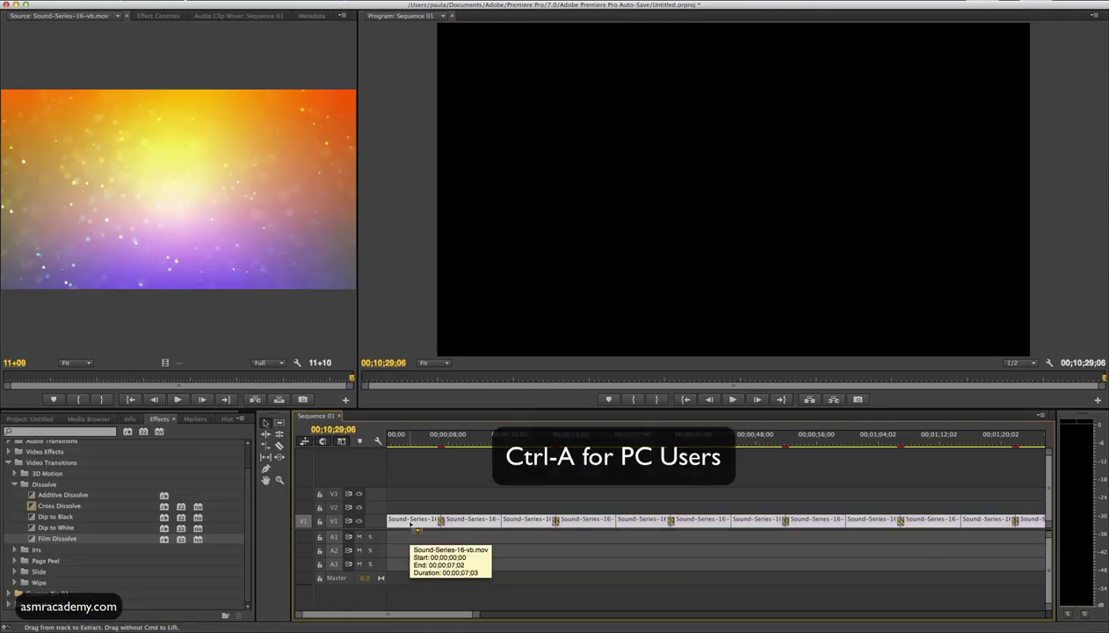
- Nest all the selected looped V1 clips, accepting the default name Nested Sequence 03
{"action": "right_click", "coordinate": [475, 522]}
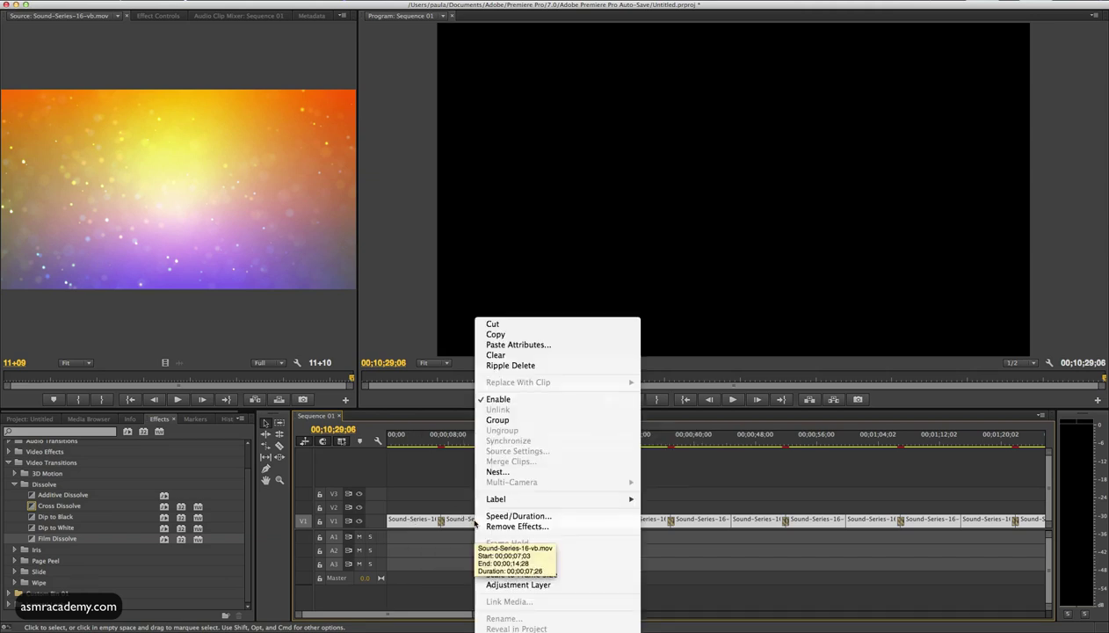
{"action": "left_click", "coordinate": [496, 473]}
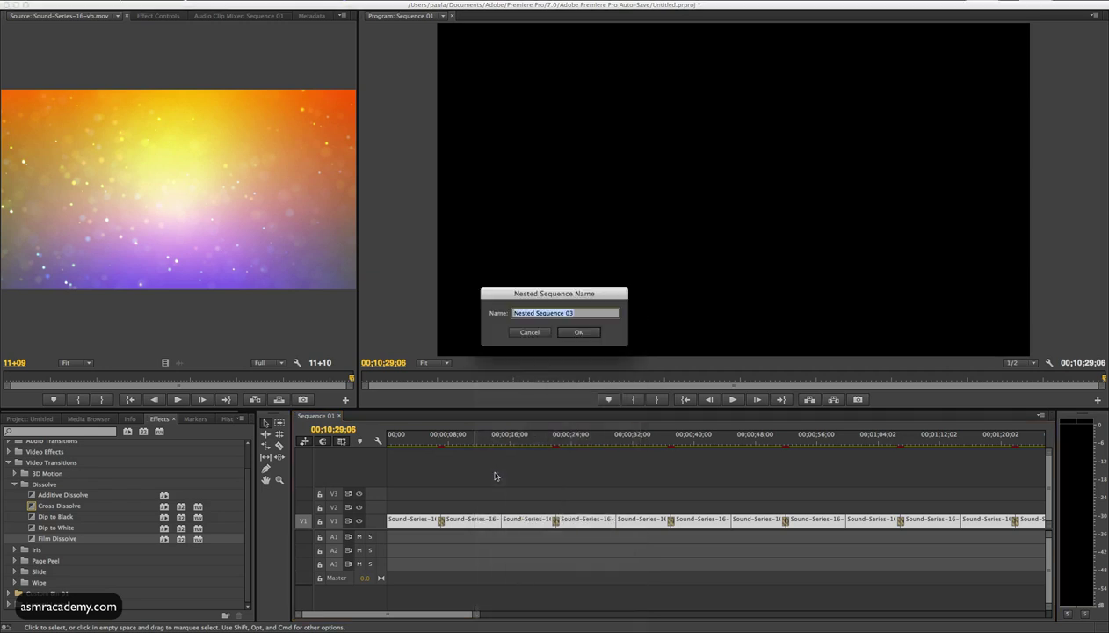
{"action": "left_click", "coordinate": [572, 334]}
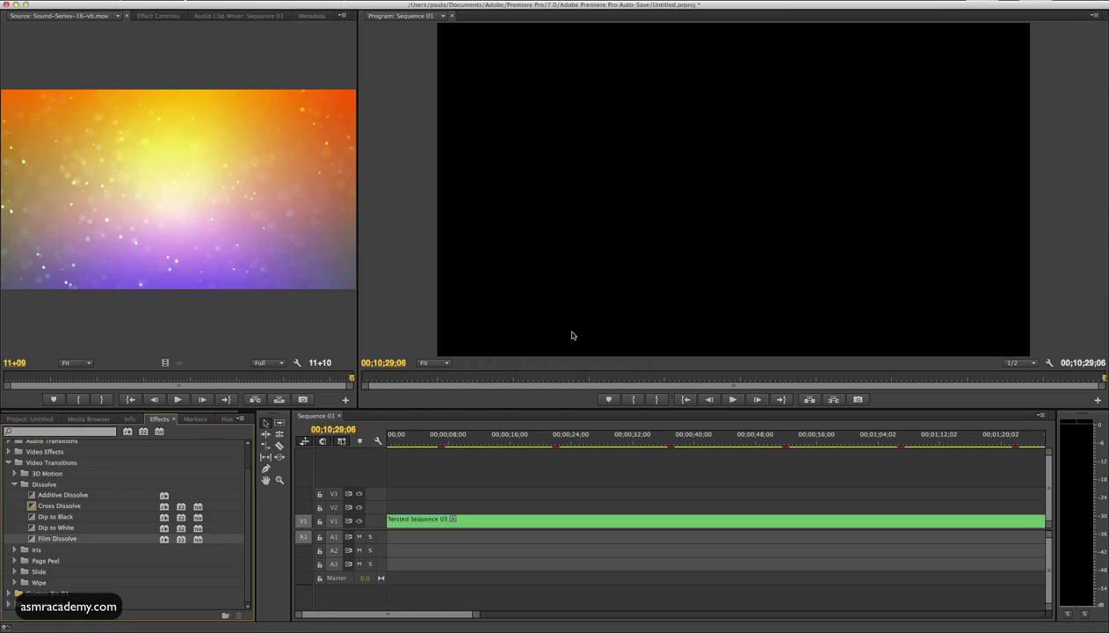
- Move the Nested Sequence 03 clip from V1 up to track V3 and return the playhead to the sequence start
{"action": "left_click_drag", "start_coordinate": [484, 521], "coordinate": [484, 509]}
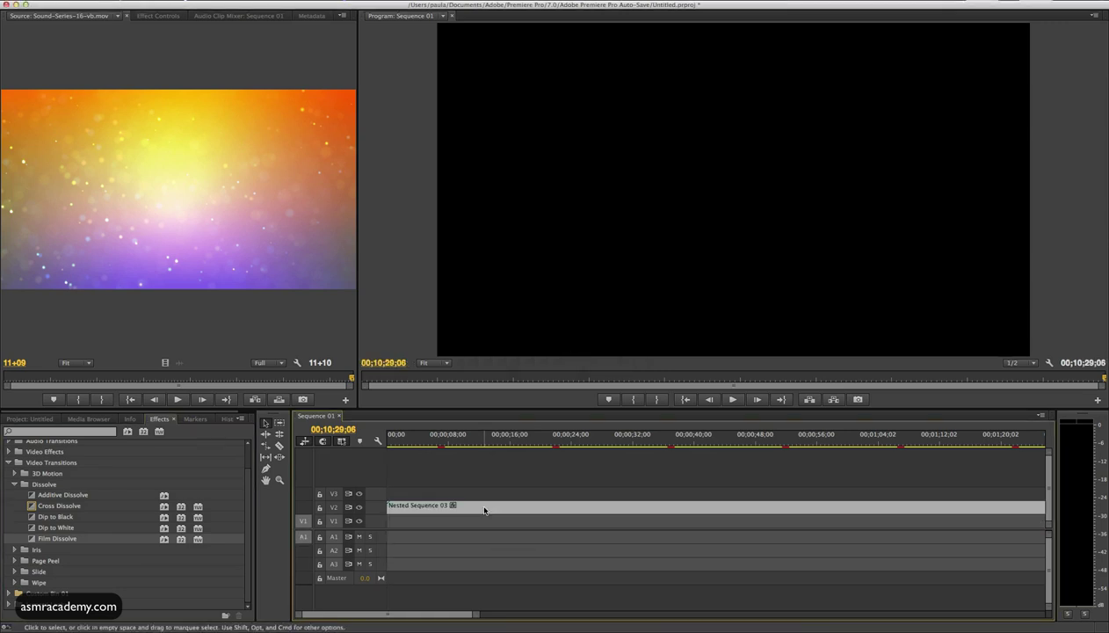
{"action": "key", "text": "alt+Up"}
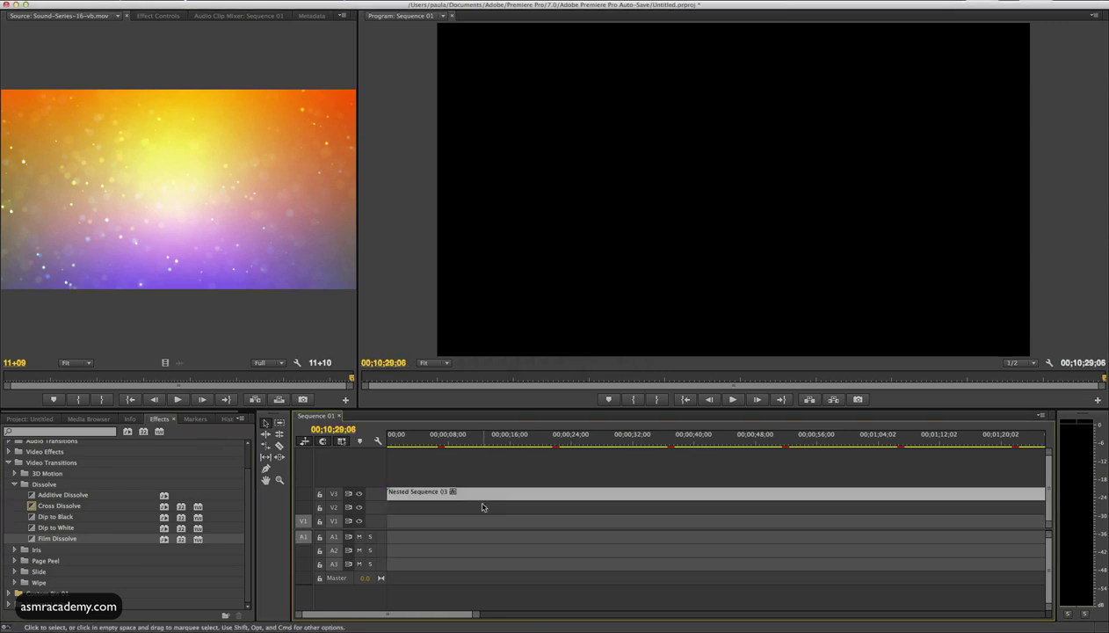
{"action": "left_click", "coordinate": [684, 400]}
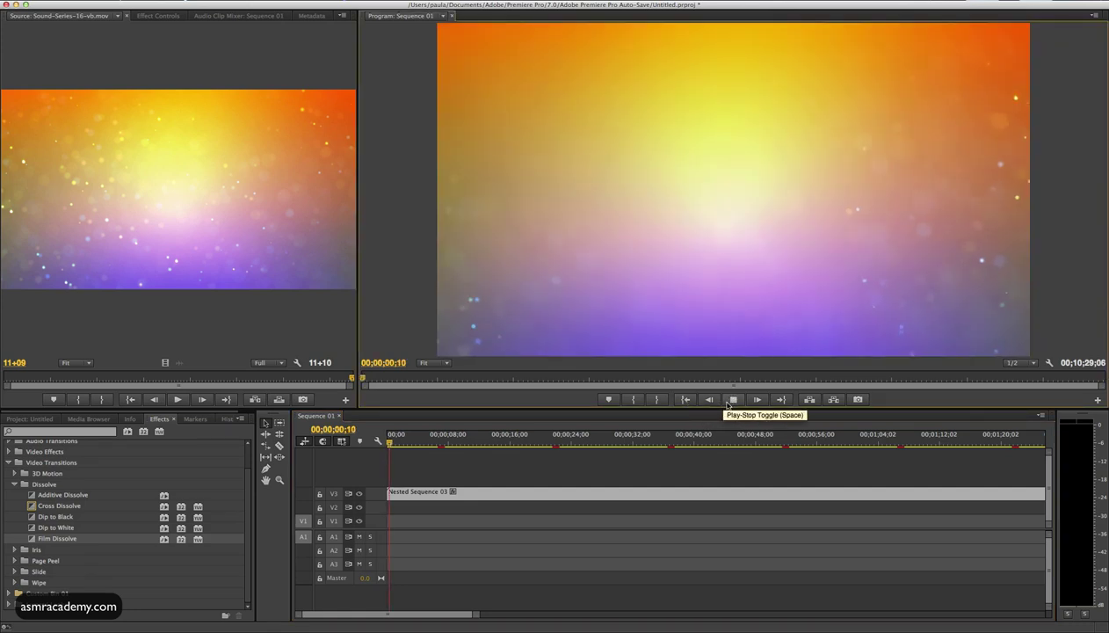